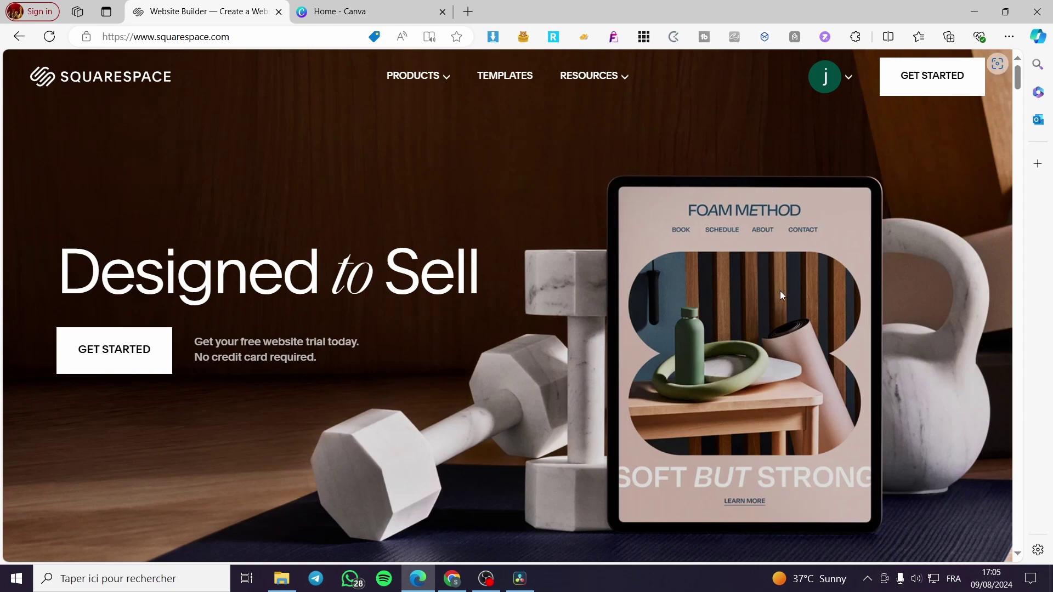
Step: Open the account dashboard of the signed-in Squarespace account
left_click(849, 78)
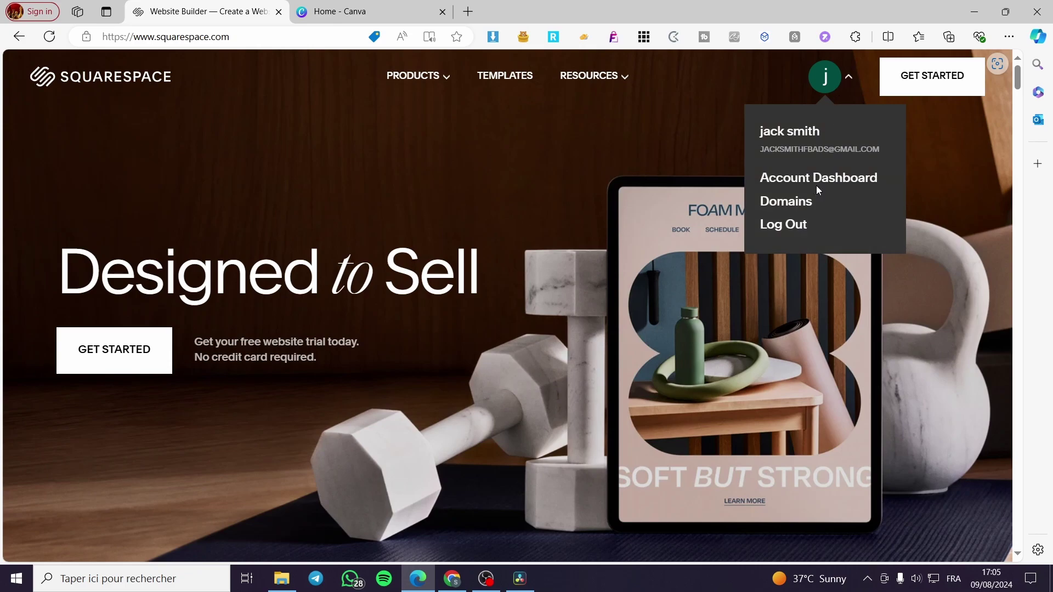
left_click(842, 184)
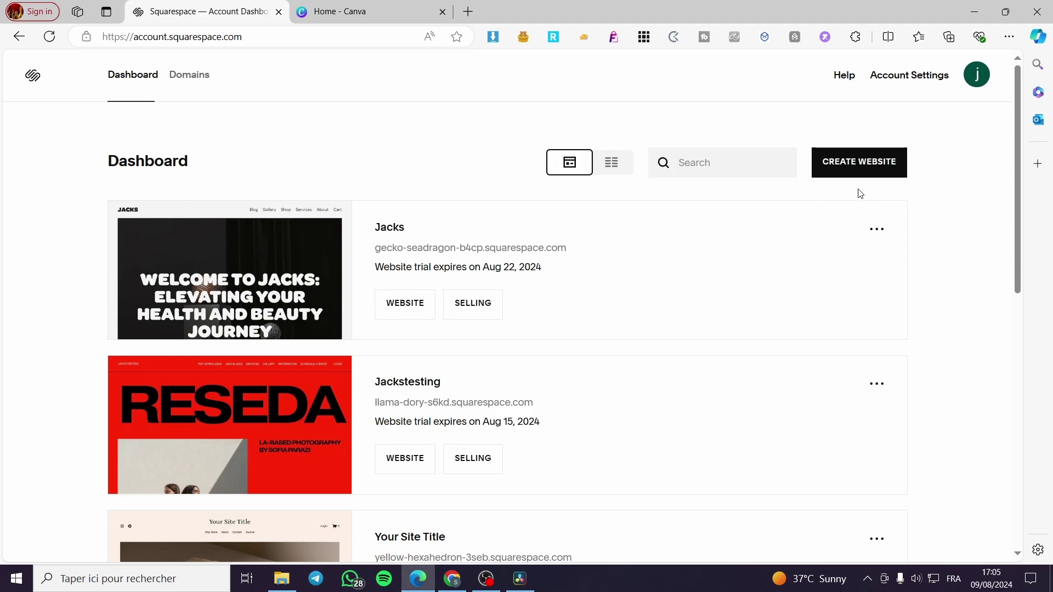
Step: Examine the websites listed on the dashboard and the trial expiry date of the Jacks site
left_click(874, 169)
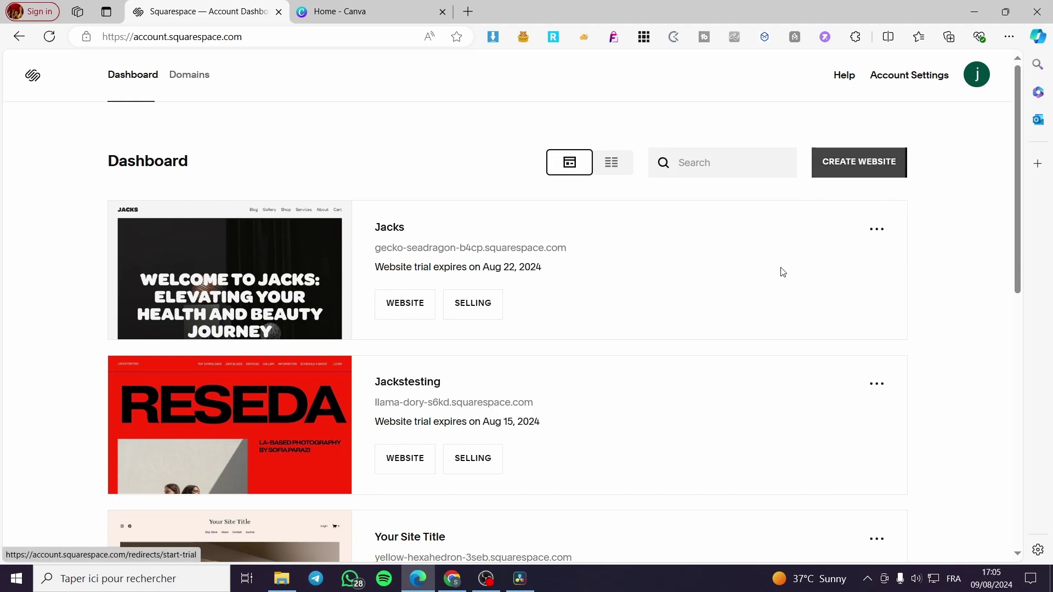
scroll(550, 339, "down", 2)
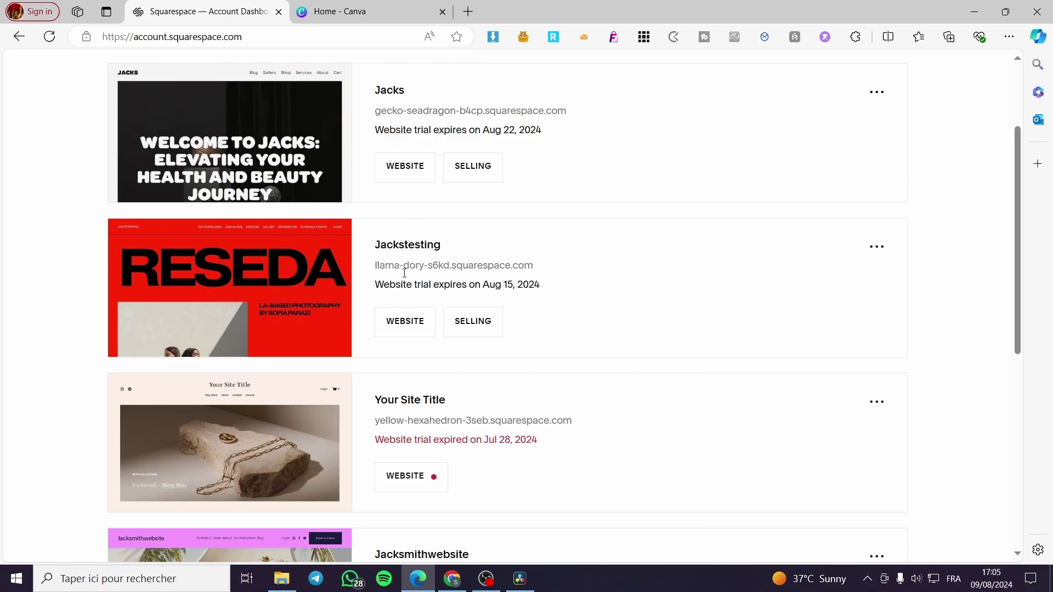
scroll(583, 331, "up", 2)
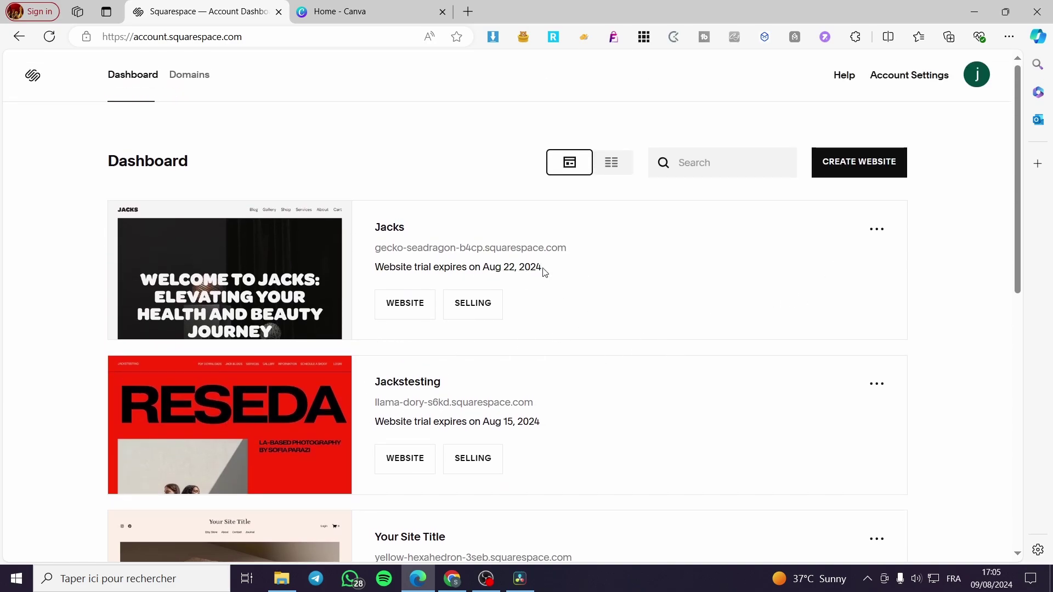
left_click_drag(544, 272, 376, 266)
left_click(384, 268)
left_click_drag(484, 267, 557, 298)
left_click(561, 301)
left_click_drag(377, 269, 537, 267)
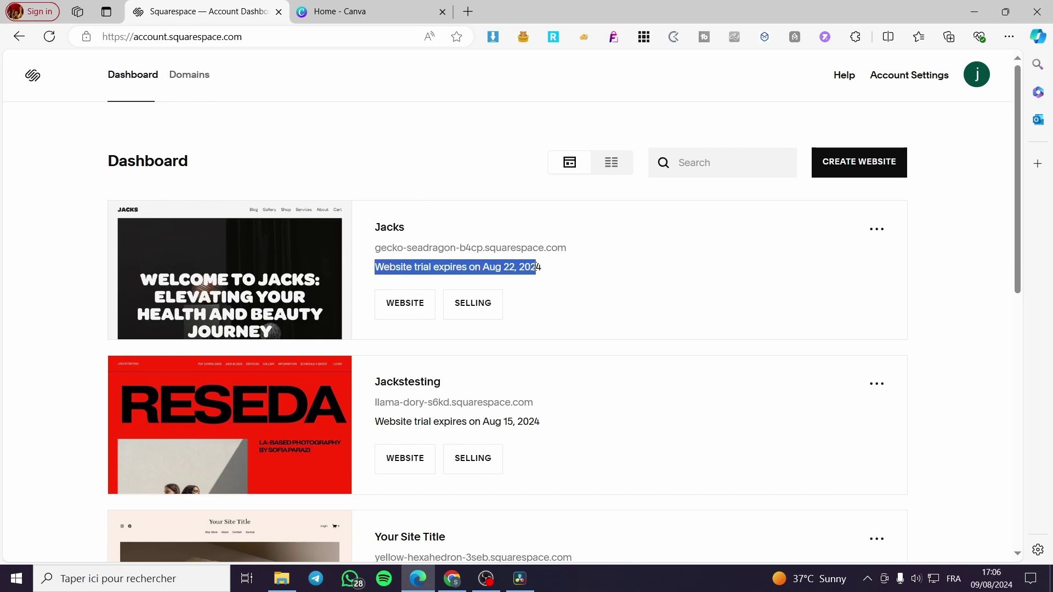
left_click(559, 298)
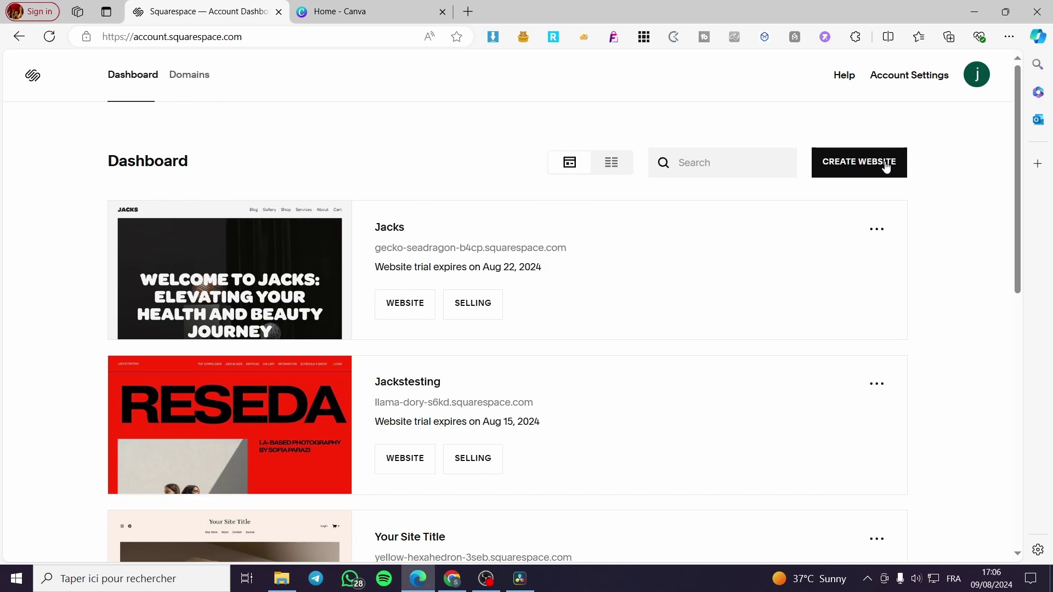
Step: Start creating a new website, choose Consulting as the site topic and continue to the website goals
left_click(863, 168)
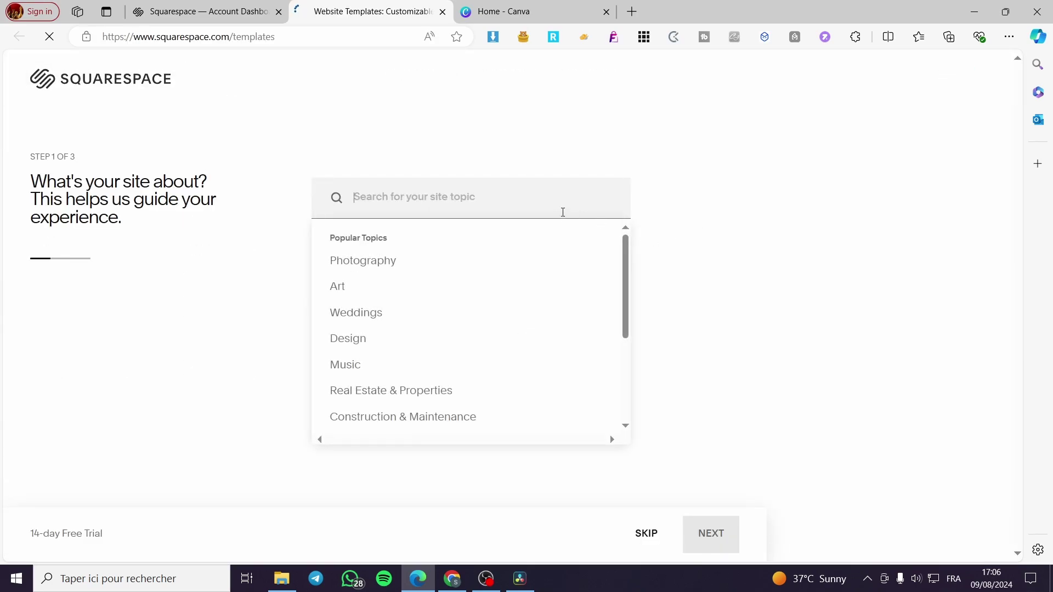
scroll(496, 299, "down", 3)
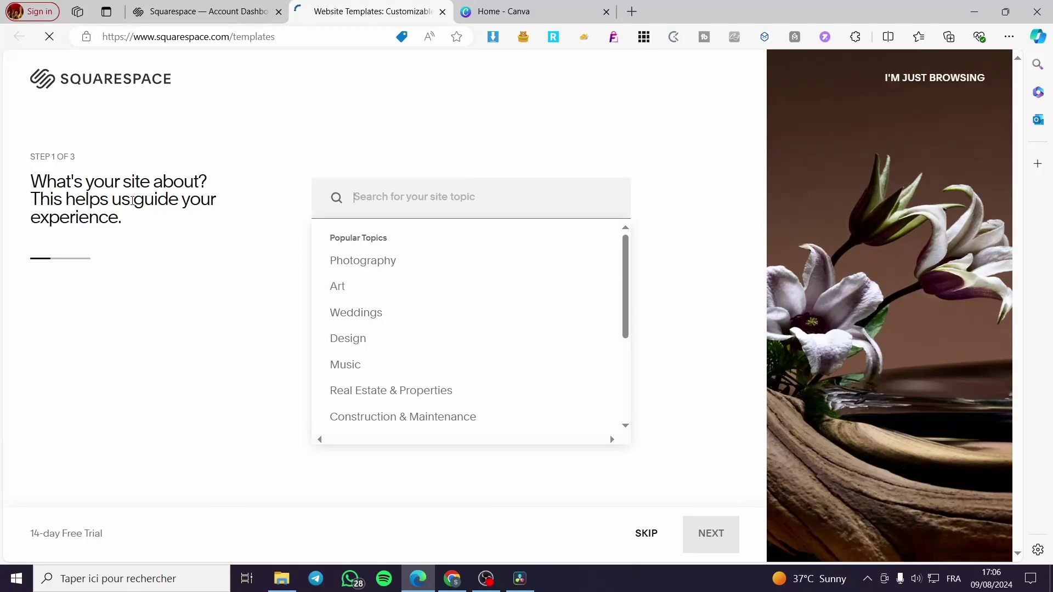
scroll(488, 291, "down", 3)
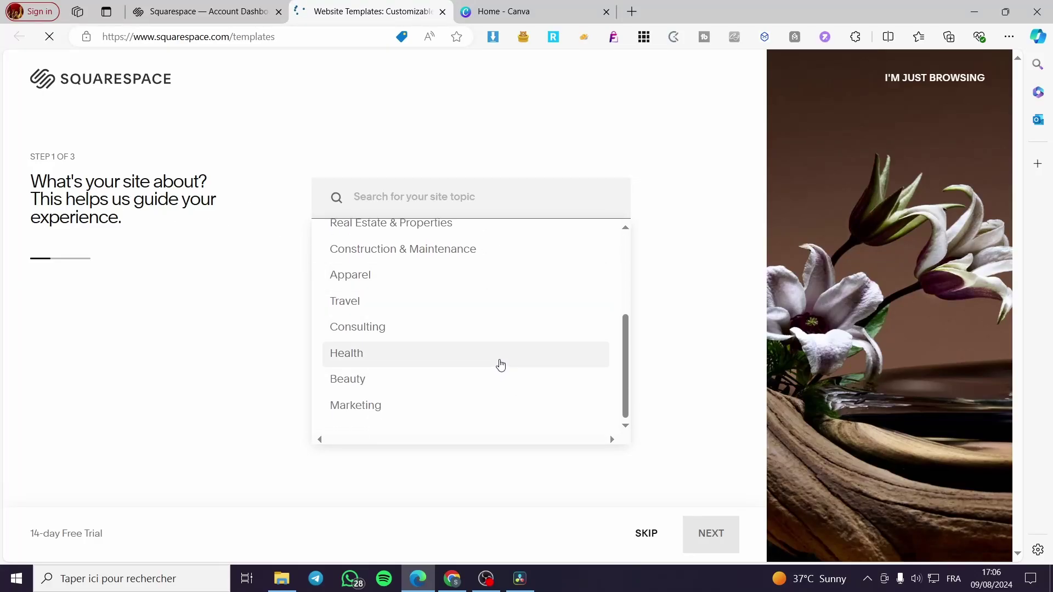
left_click(452, 335)
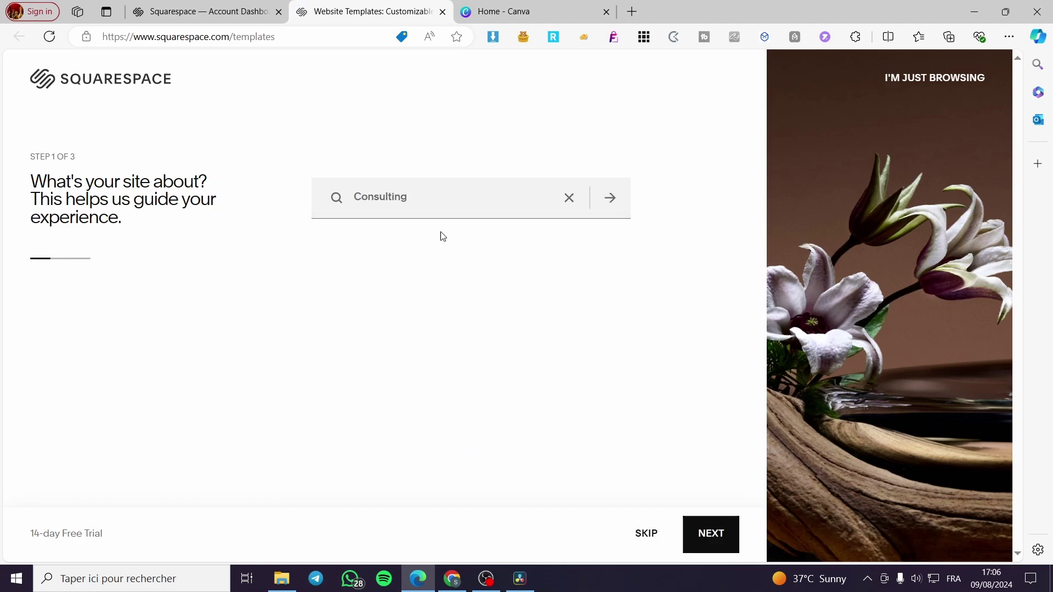
left_click(714, 533)
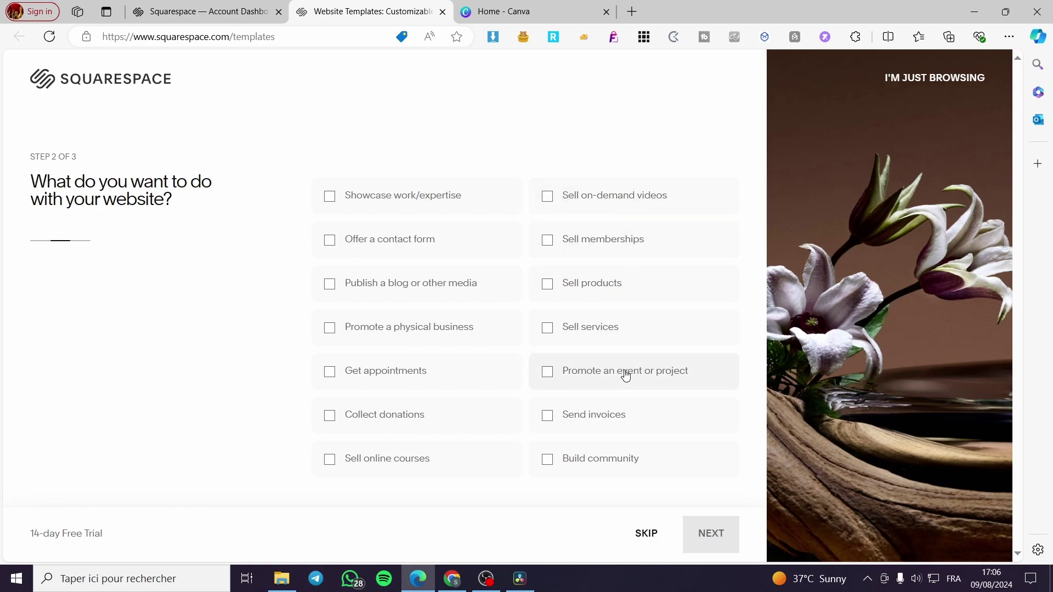
Step: Select Sell services, Sell products, Sell memberships, Promote a physical business and Sell online courses as website goals, and continue
left_click(548, 329)
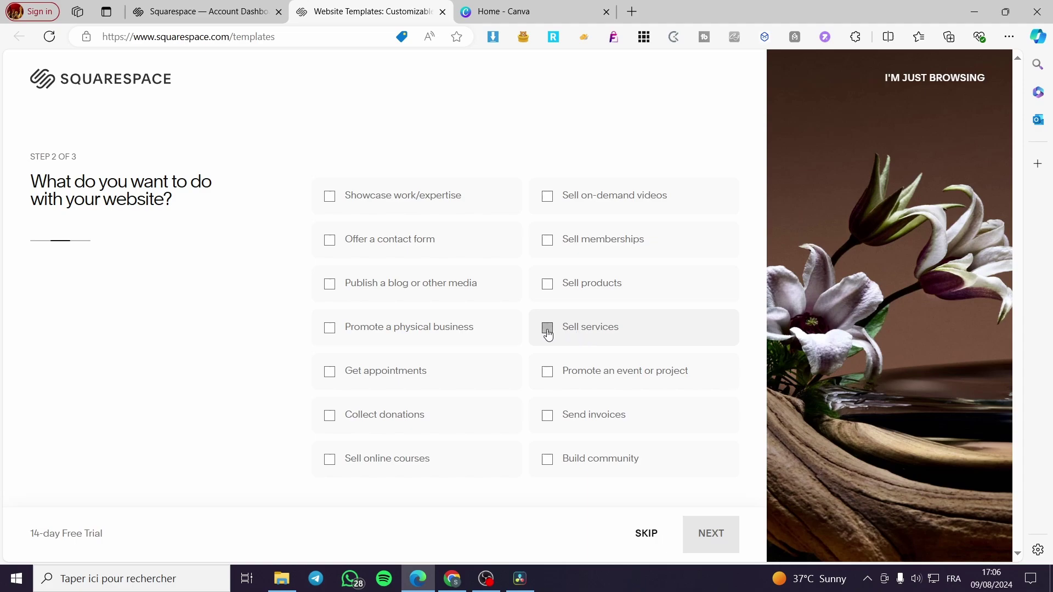
left_click(548, 284)
left_click(548, 243)
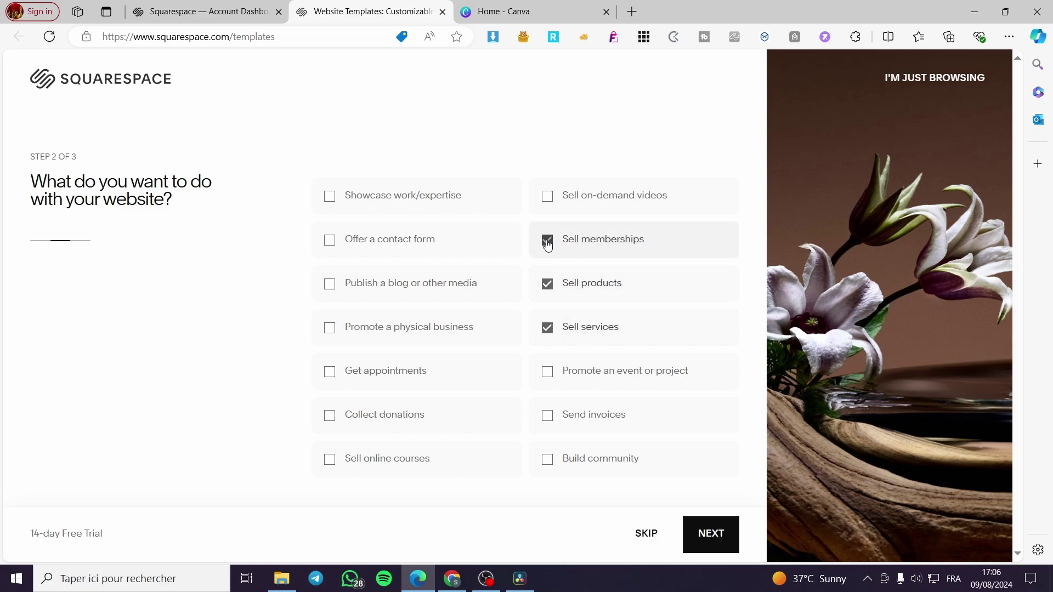
left_click(330, 330)
left_click(339, 465)
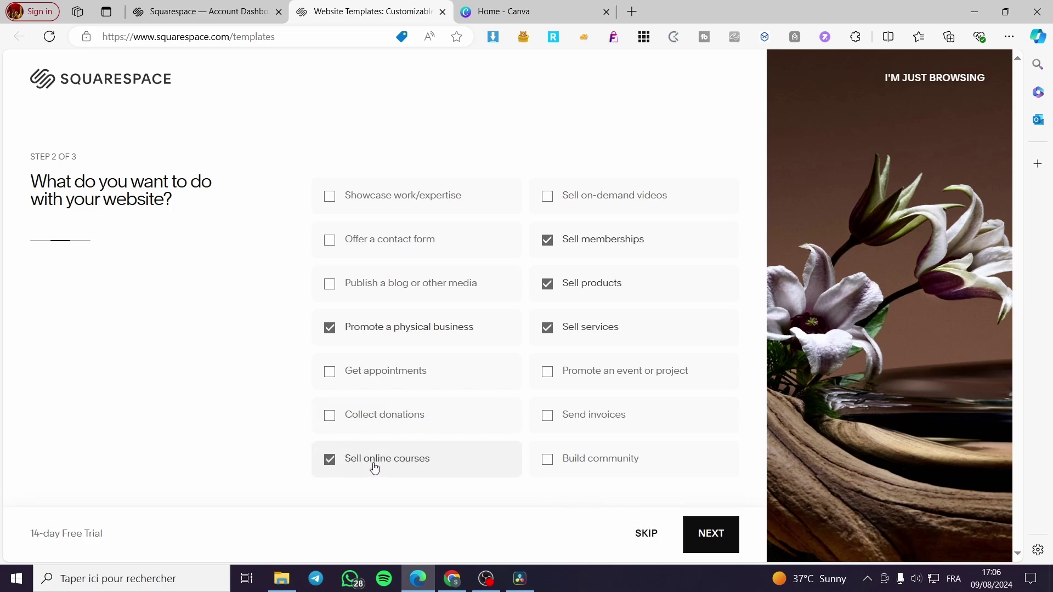
left_click(735, 535)
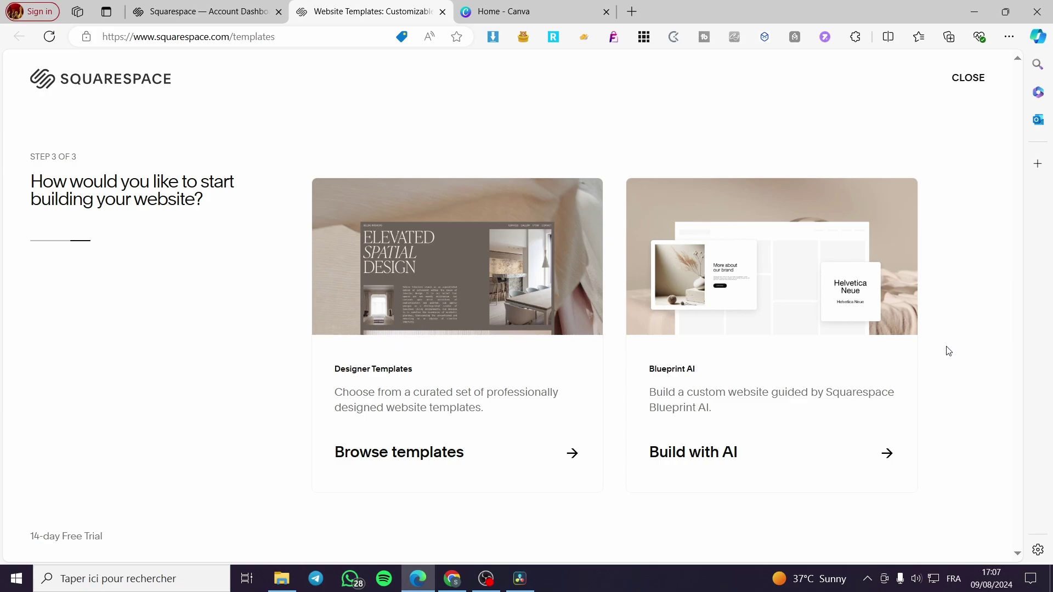
Step: Choose to start from designer templates and look over the suggested Professional Services templates
left_click(493, 420)
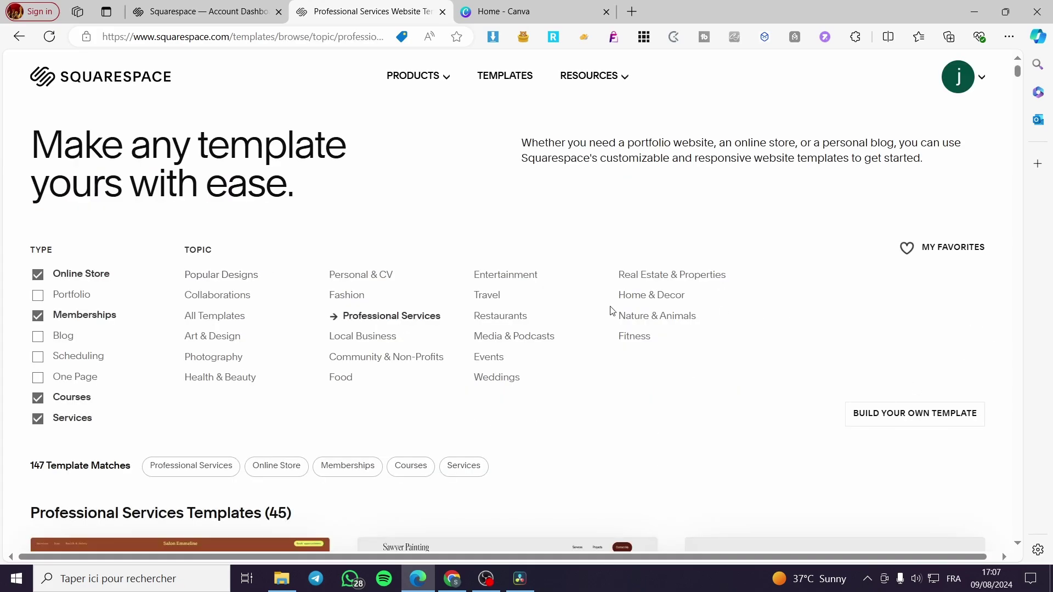
scroll(612, 310, "down", 5)
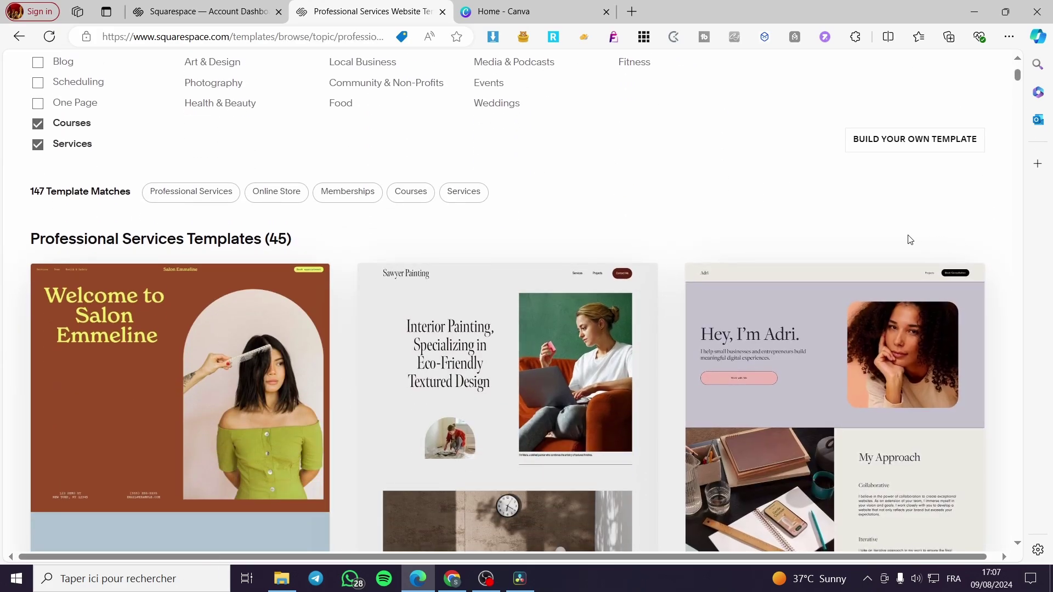
scroll(910, 239, "down", 5)
scroll(597, 303, "up", 10)
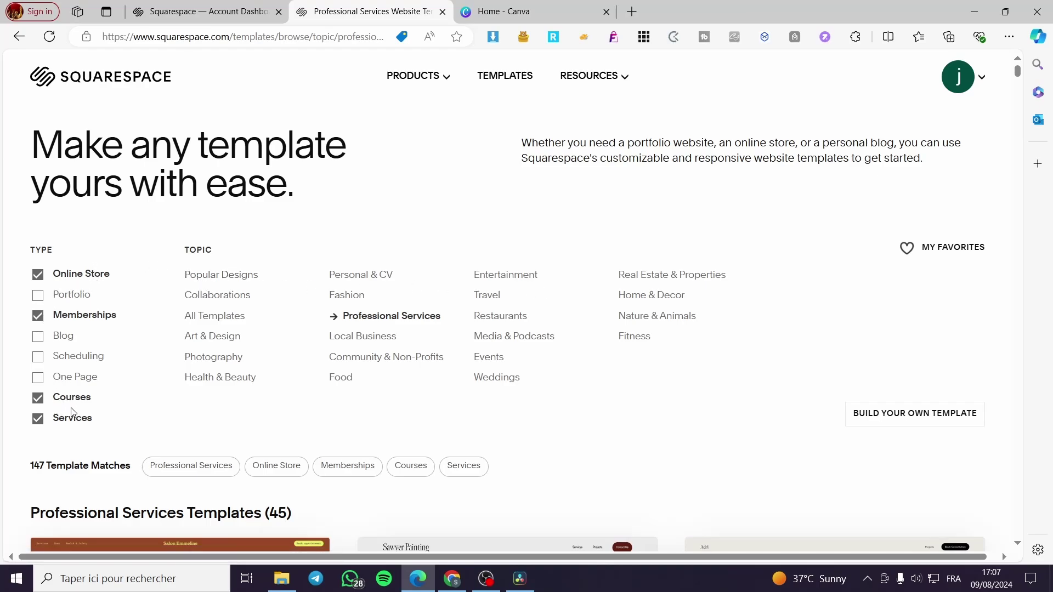
Step: Turn the Services and Courses type filters off and back on, one after the other
left_click(37, 419)
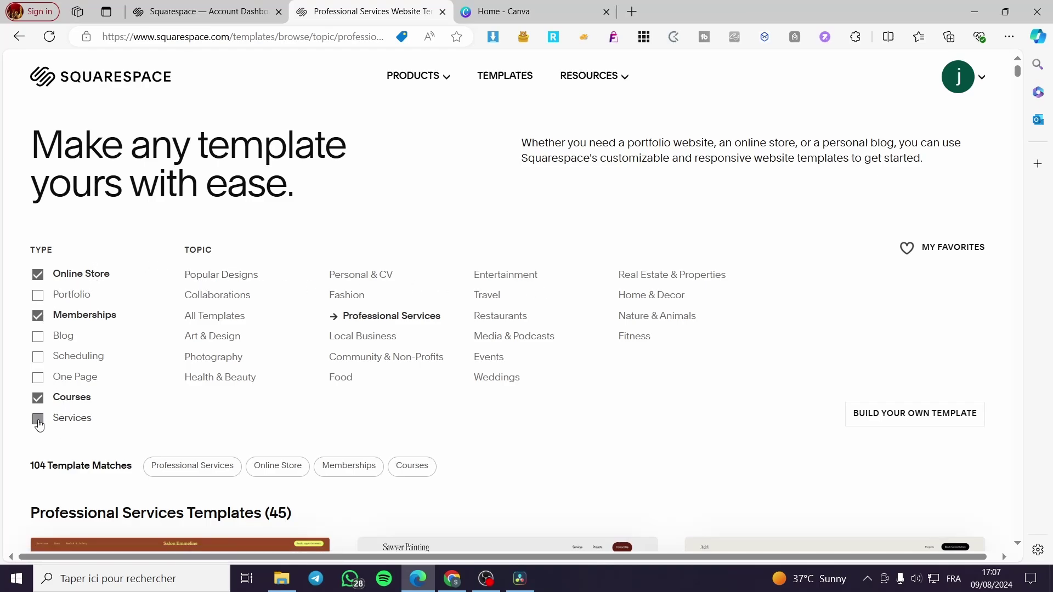
left_click(73, 425)
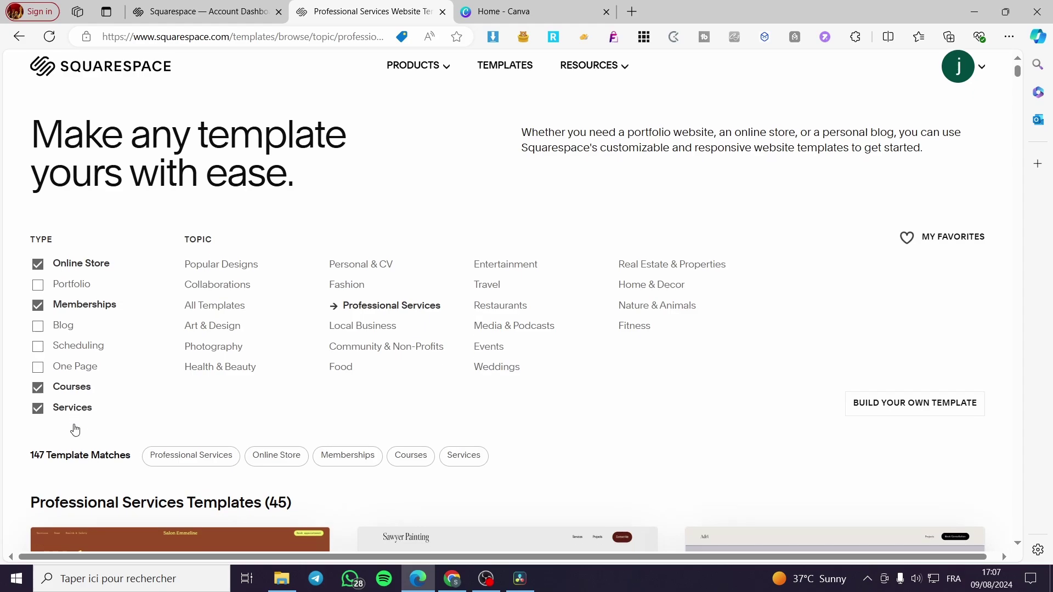
scroll(66, 420, "down", 1)
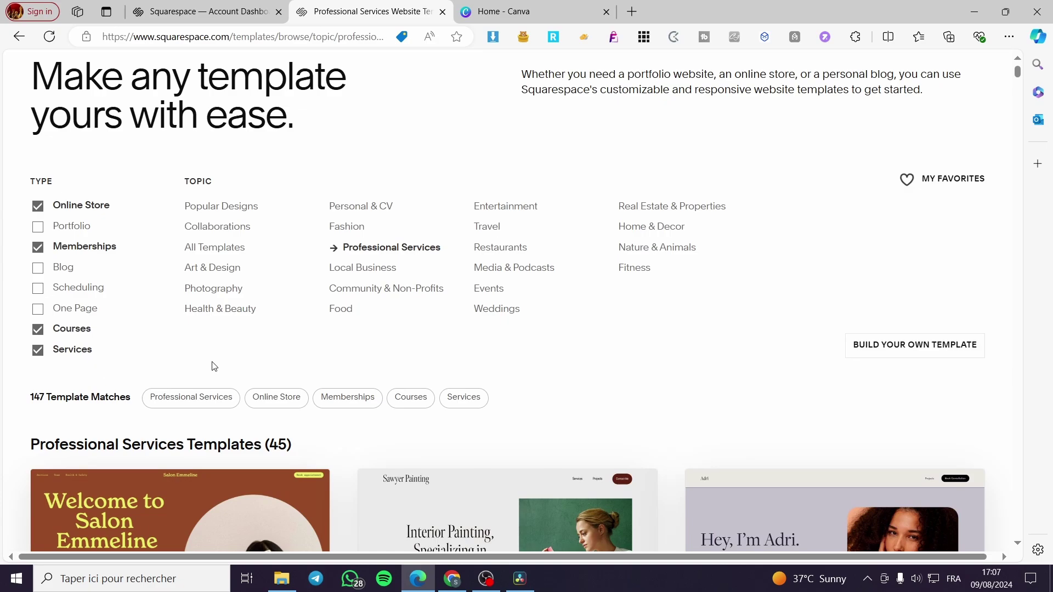
left_click(39, 334)
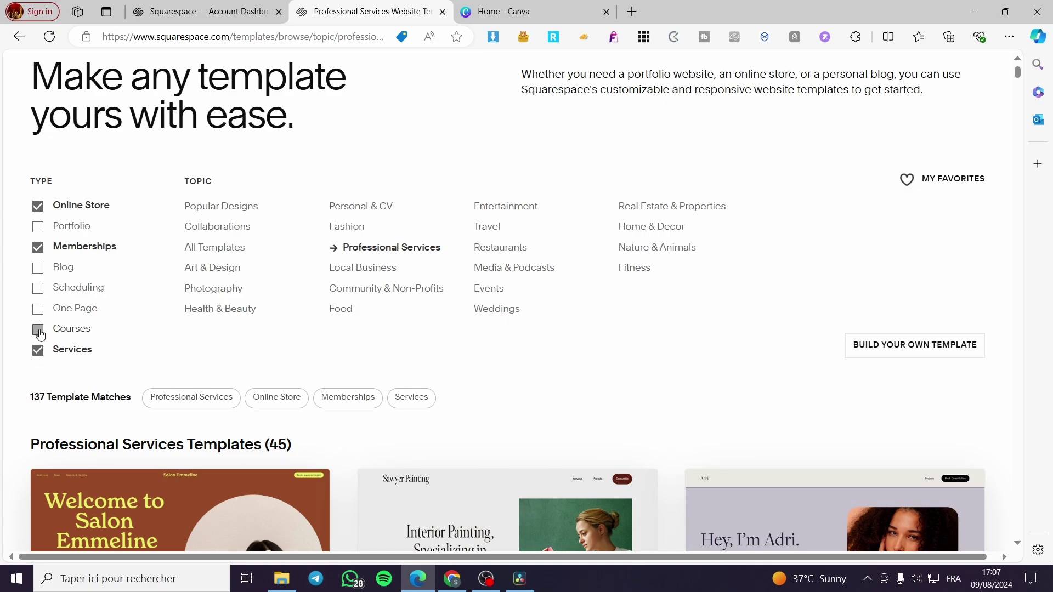
left_click(39, 330)
Step: Browse the filtered Professional Services templates, comparing the designs and the option to build a custom template
scroll(824, 389, "down", 10)
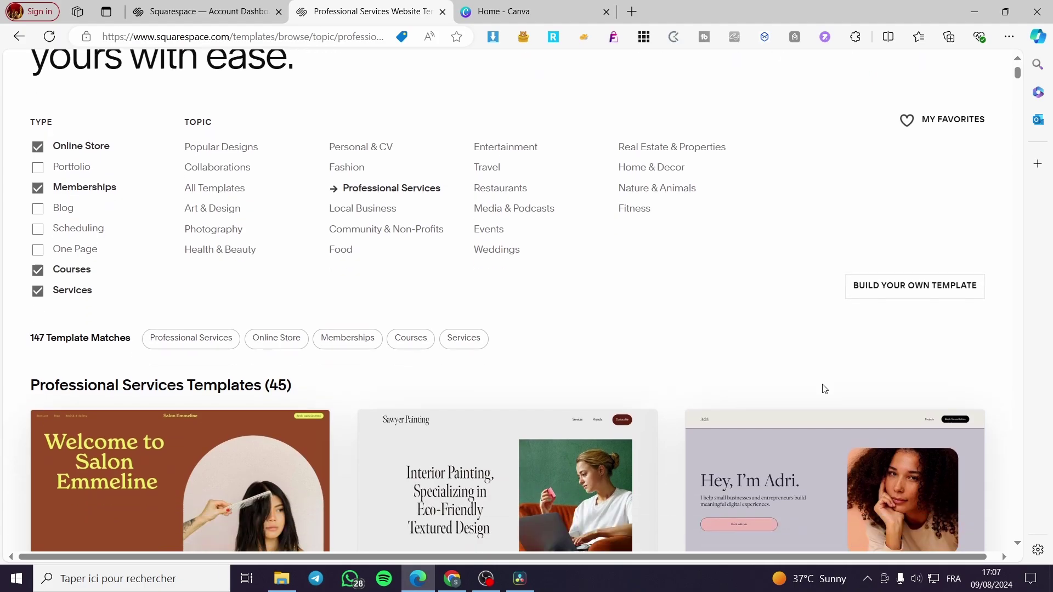
scroll(792, 342, "down", 3)
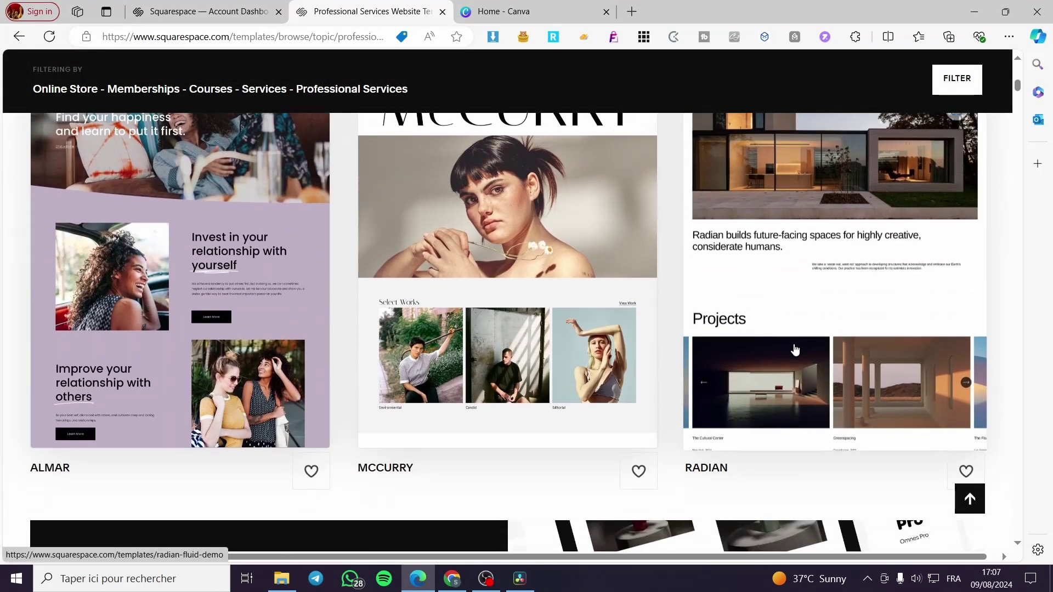
scroll(688, 359, "down", 8)
scroll(688, 359, "down", 10)
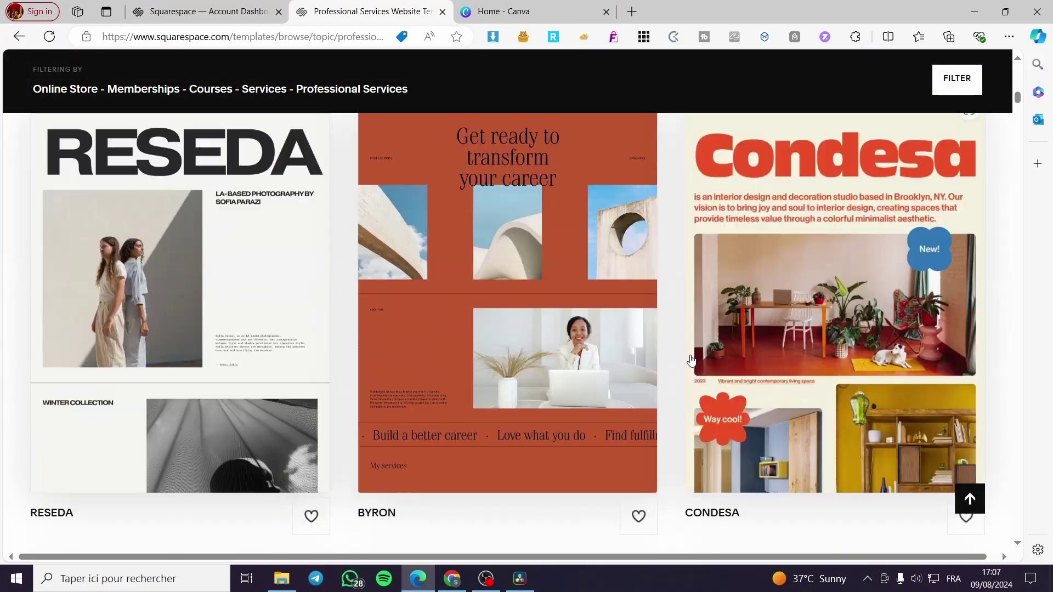
scroll(642, 365, "down", 6)
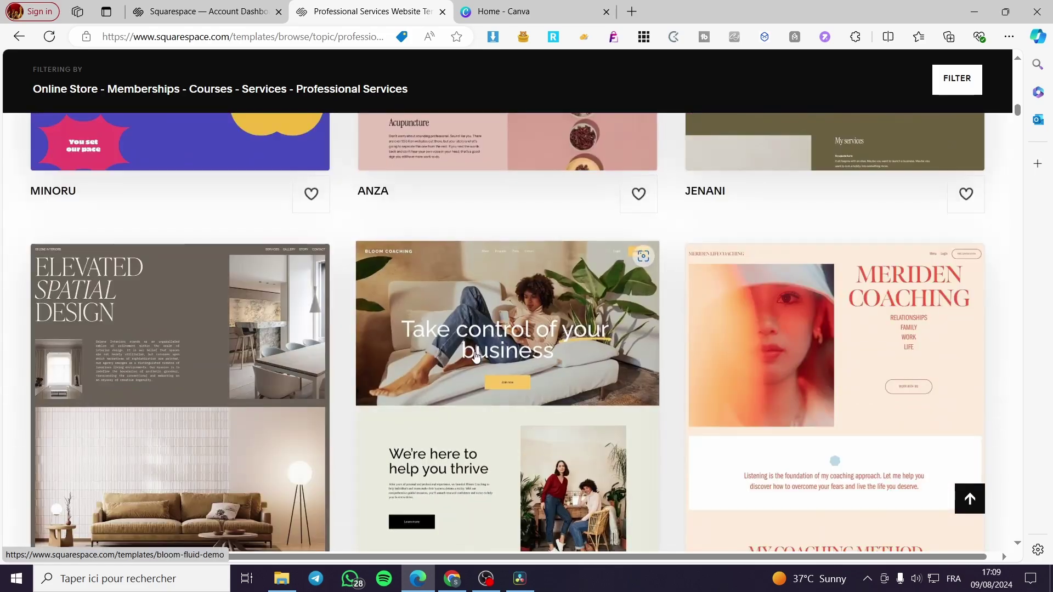
scroll(501, 414, "down", 2)
scroll(510, 403, "up", 5)
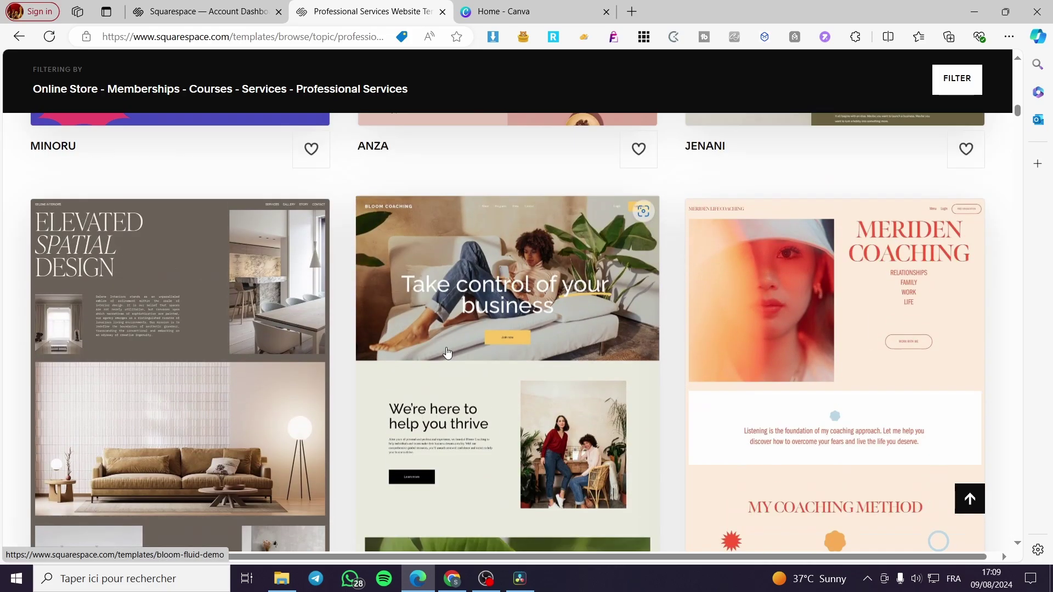
scroll(932, 477, "up", 6)
scroll(743, 486, "up", 15)
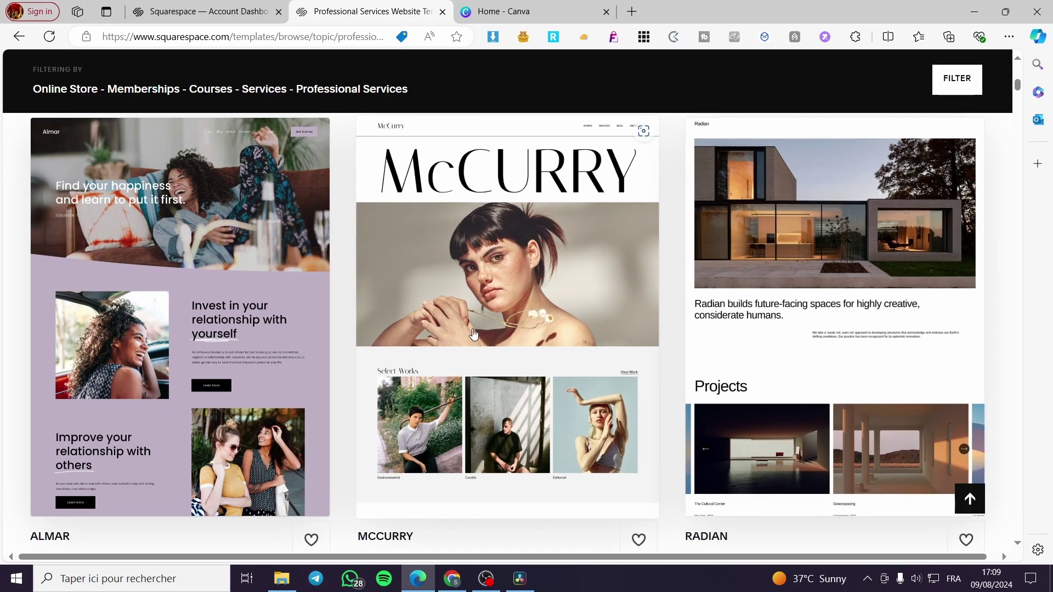
scroll(685, 433, "up", 10)
scroll(707, 427, "up", 4)
scroll(715, 425, "down", 4)
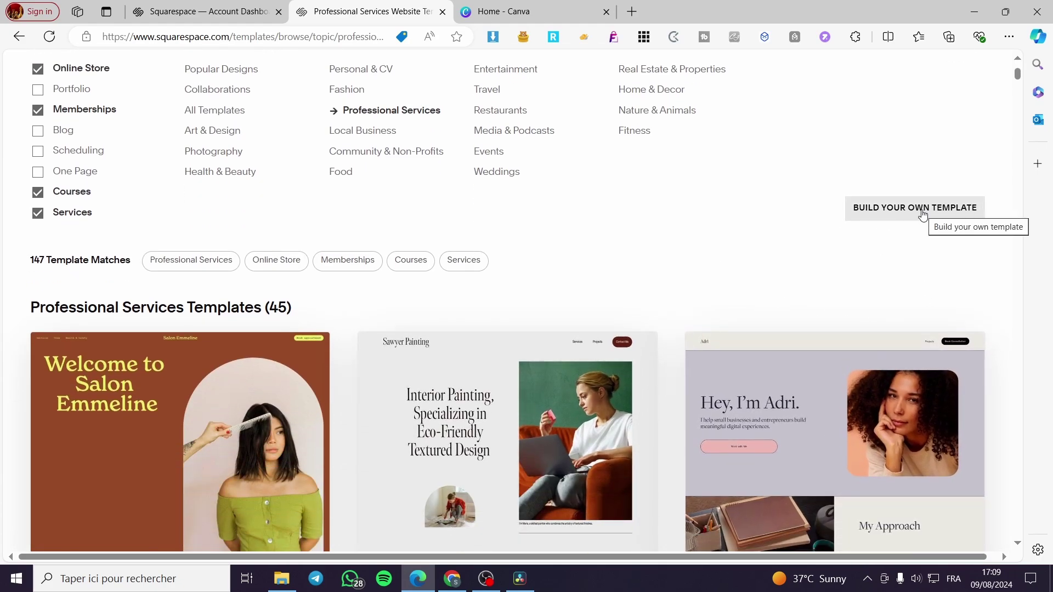
scroll(898, 222, "up", 3)
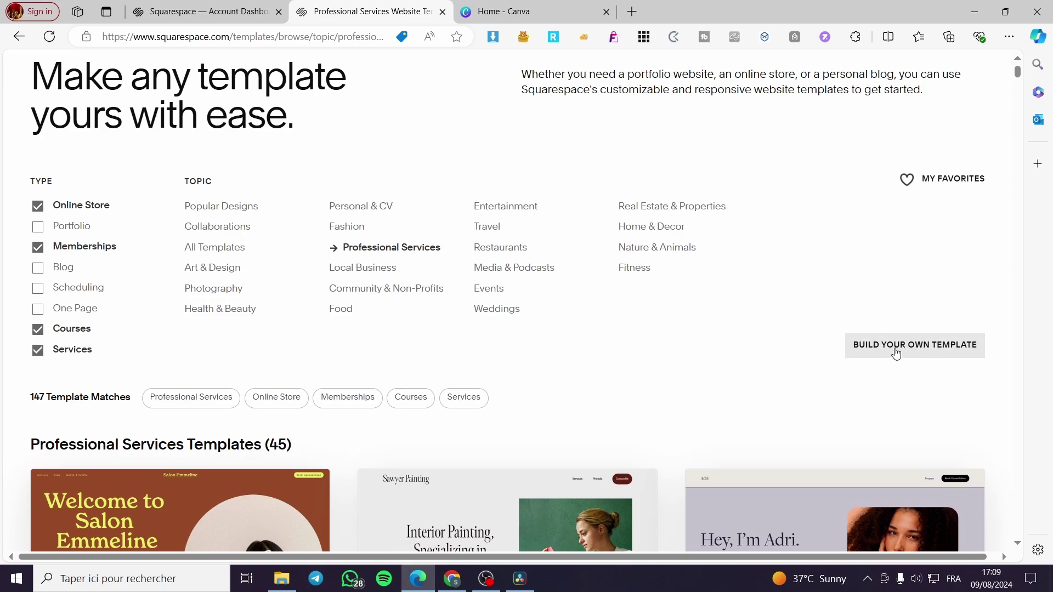
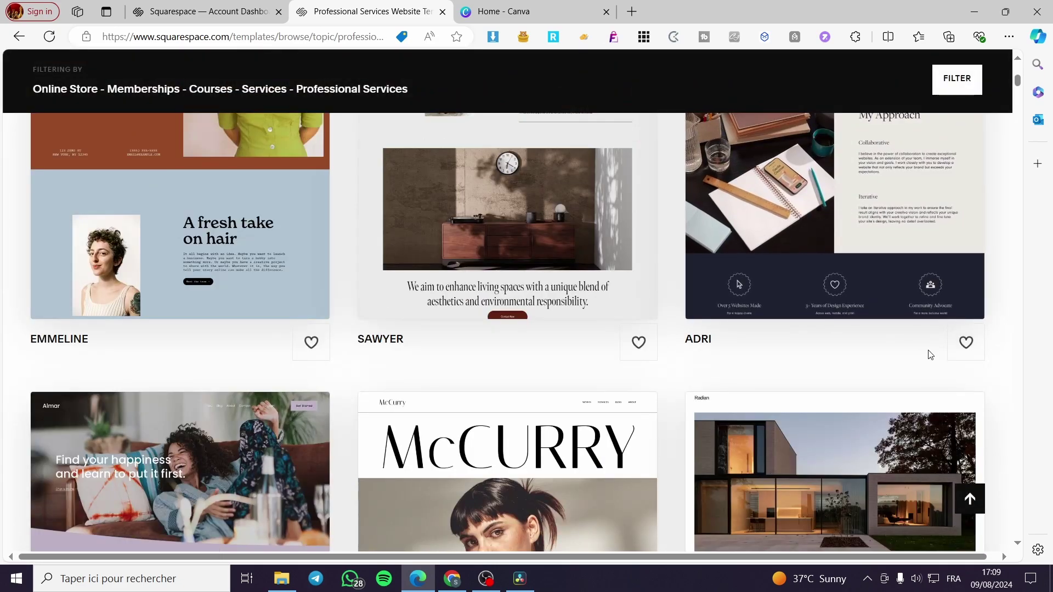
scroll(888, 373, "up", 2)
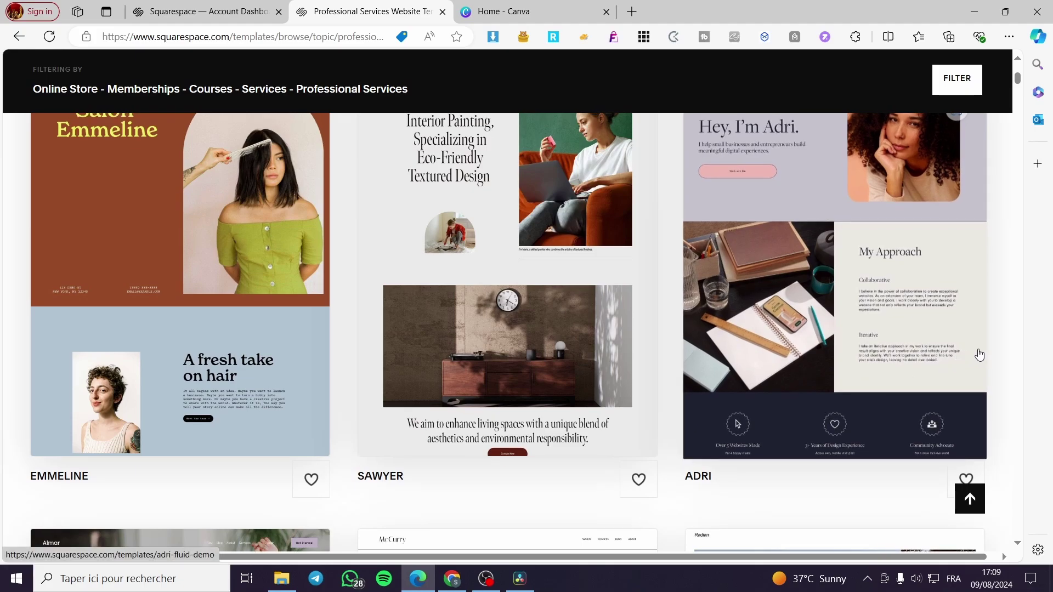
scroll(979, 354, "down", 4)
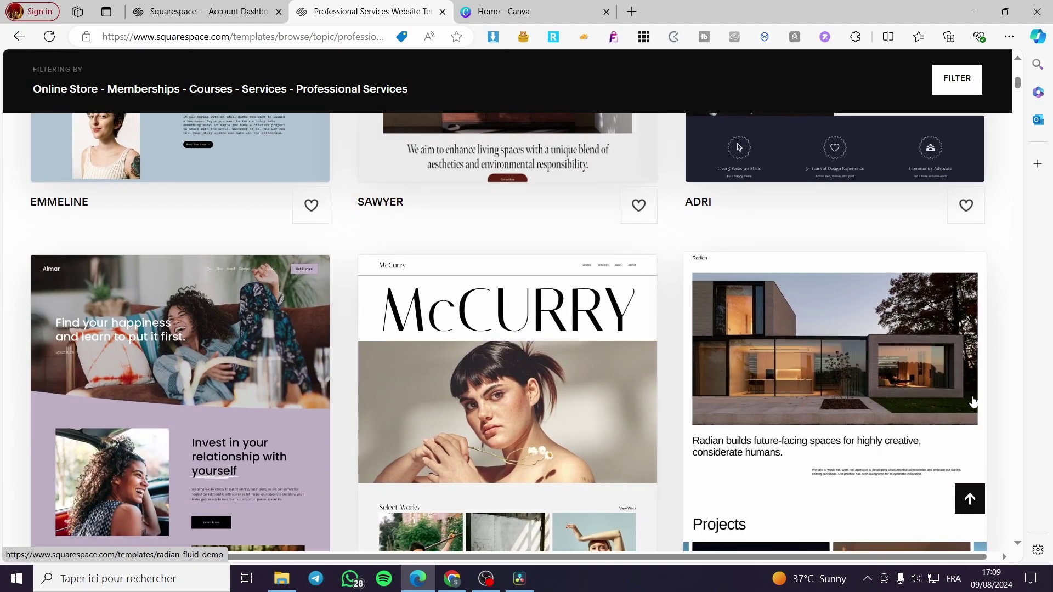
scroll(962, 401, "down", 2)
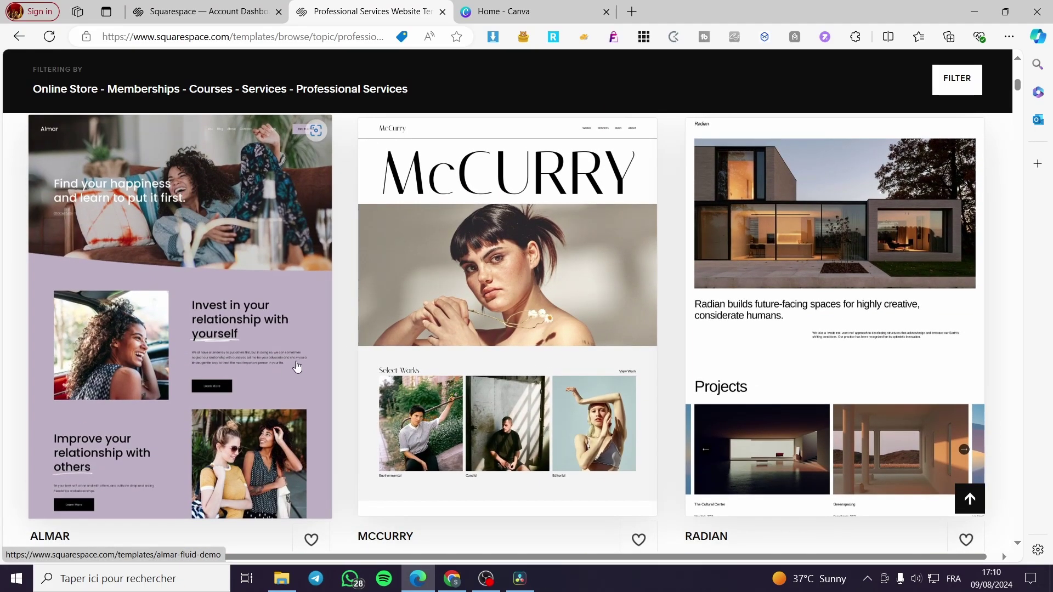
Step: Look through more of the filtered Professional Services templates and open the Myhra template
scroll(305, 298, "down", 7)
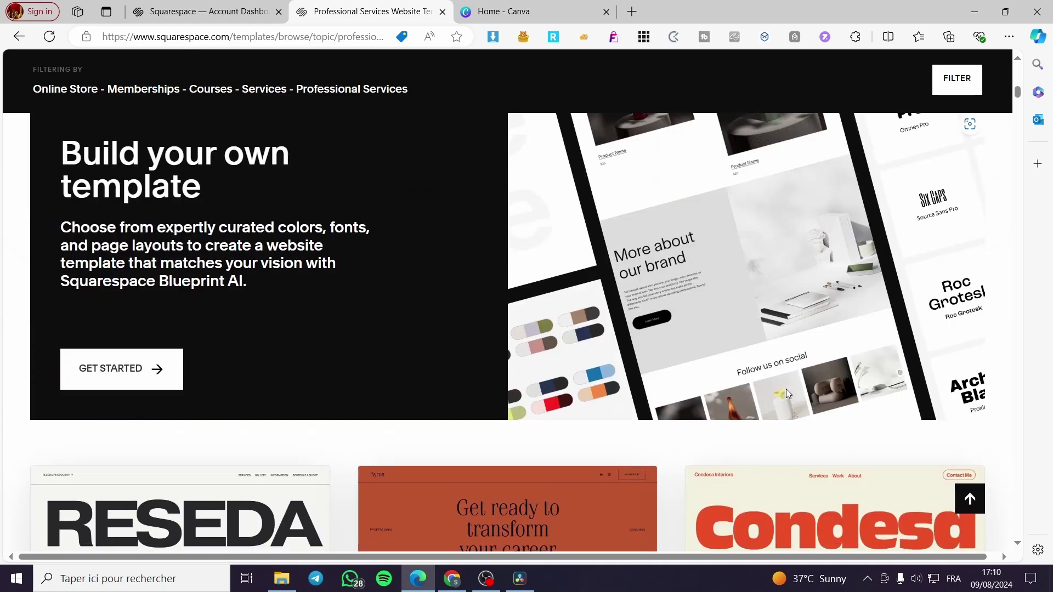
scroll(785, 389, "down", 6)
scroll(408, 363, "down", 4)
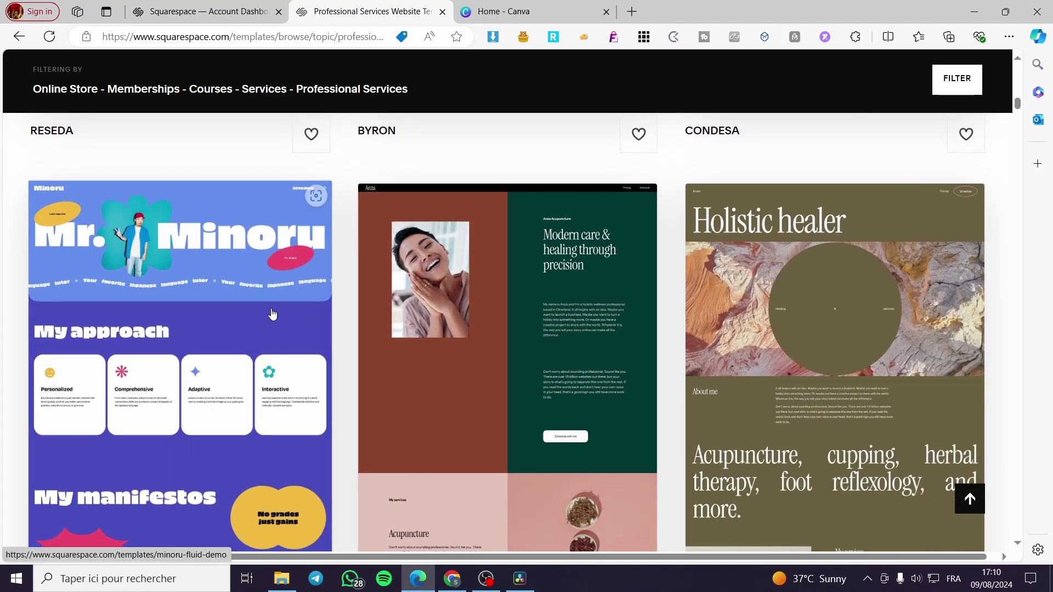
scroll(273, 315, "down", 4)
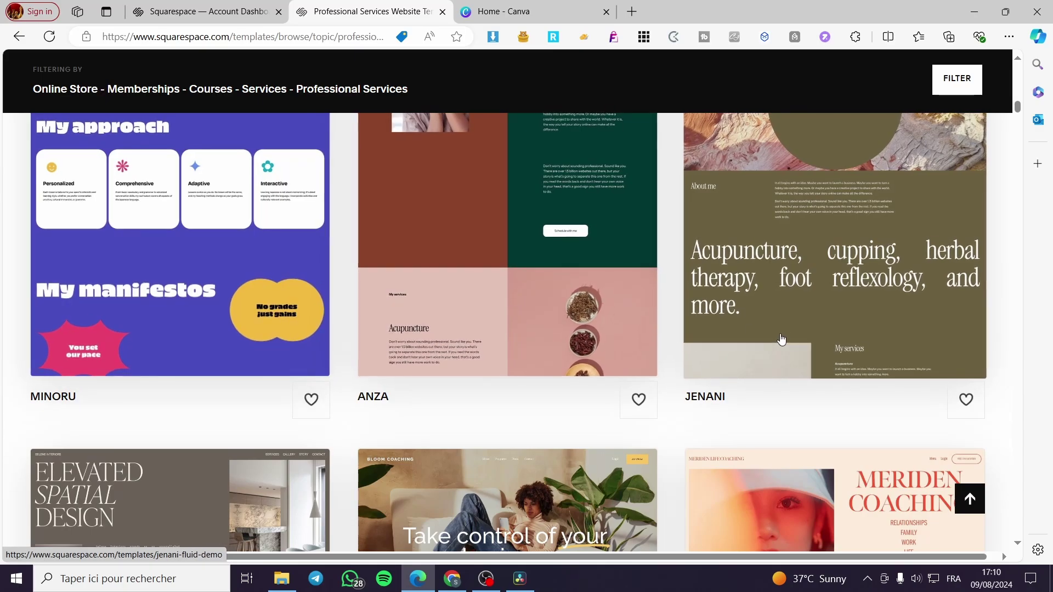
scroll(783, 340, "down", 14)
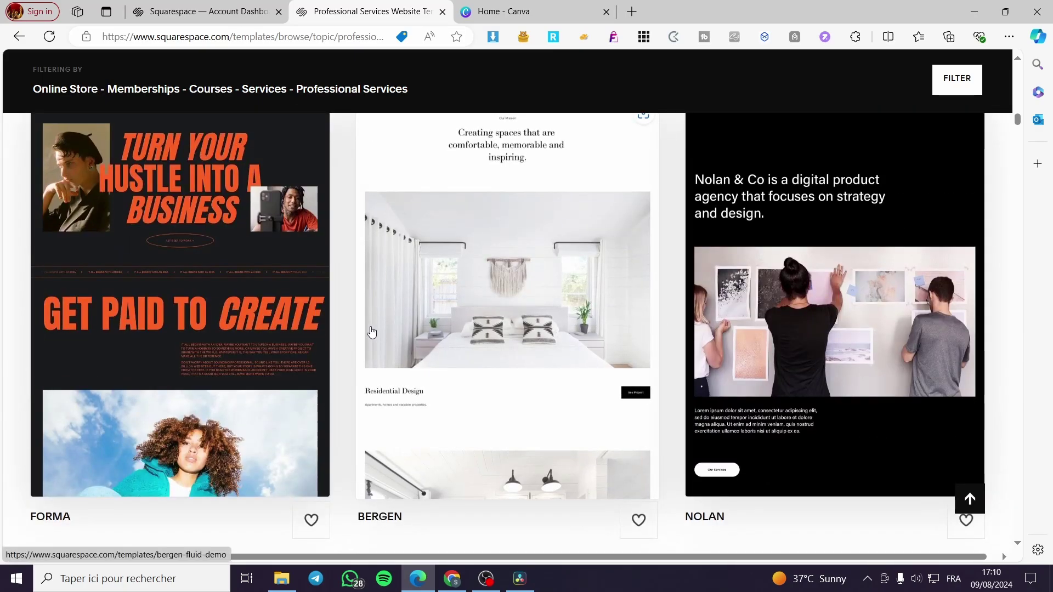
scroll(371, 332, "down", 8)
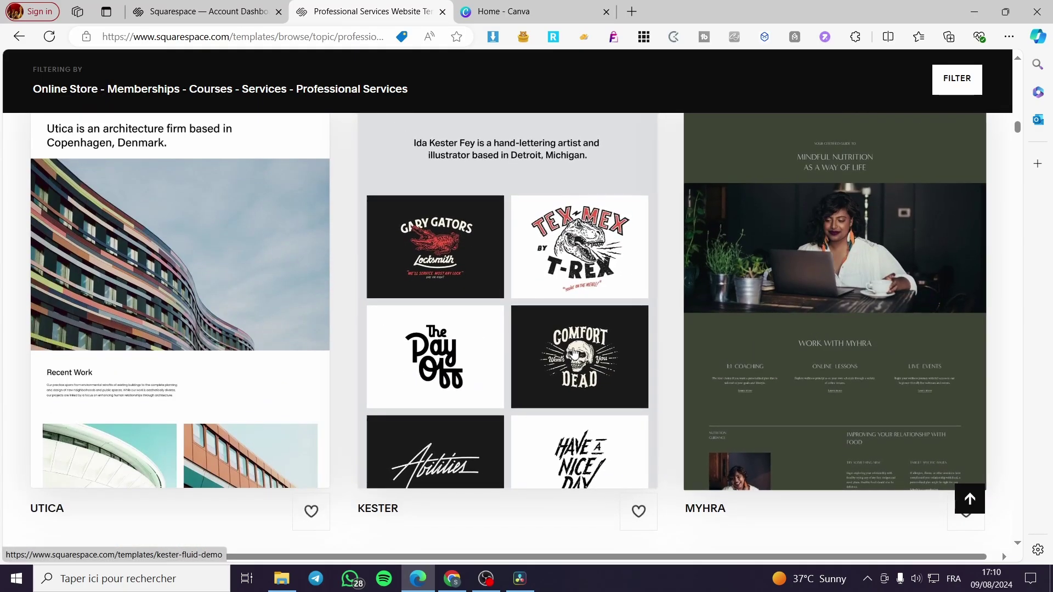
left_click(840, 337)
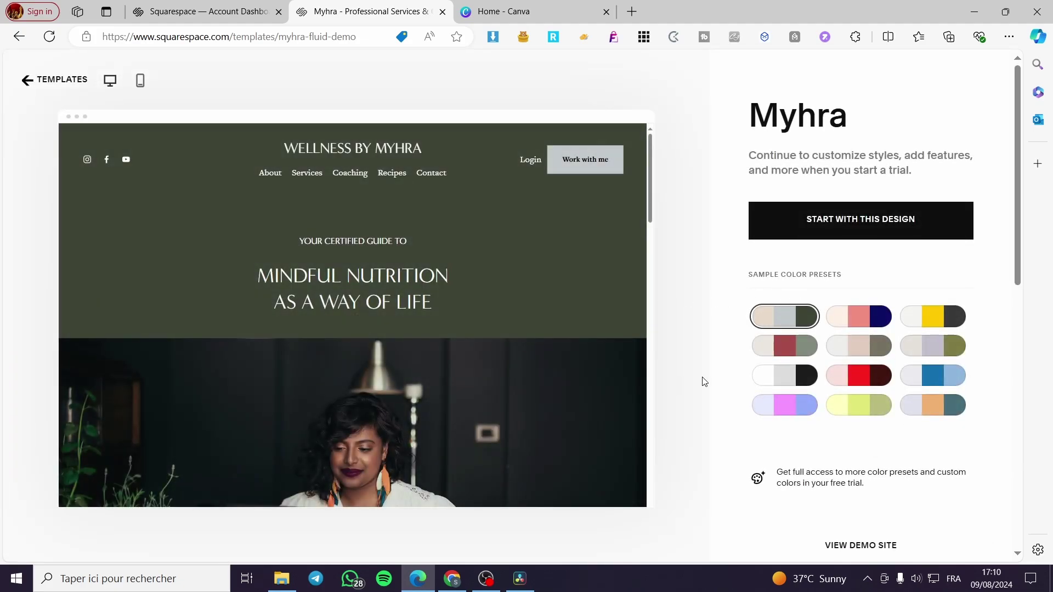
Step: Compare several sample color presets on the Myhra preview and choose the light grey, blue and light blue preset
left_click(872, 326)
left_click(877, 348)
left_click(785, 374)
left_click(787, 410)
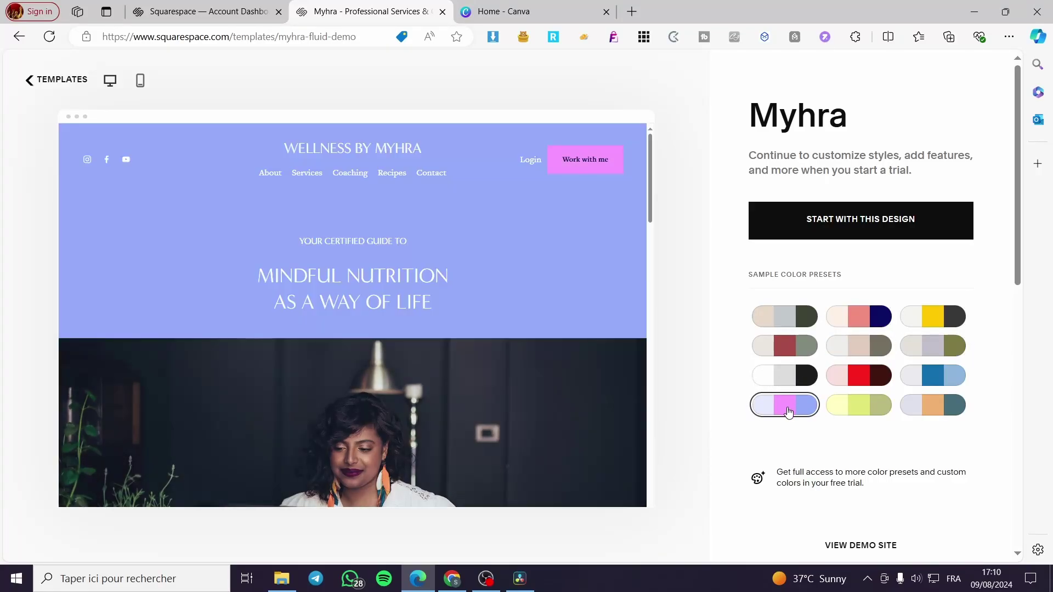
left_click(855, 405)
left_click(935, 406)
left_click(957, 375)
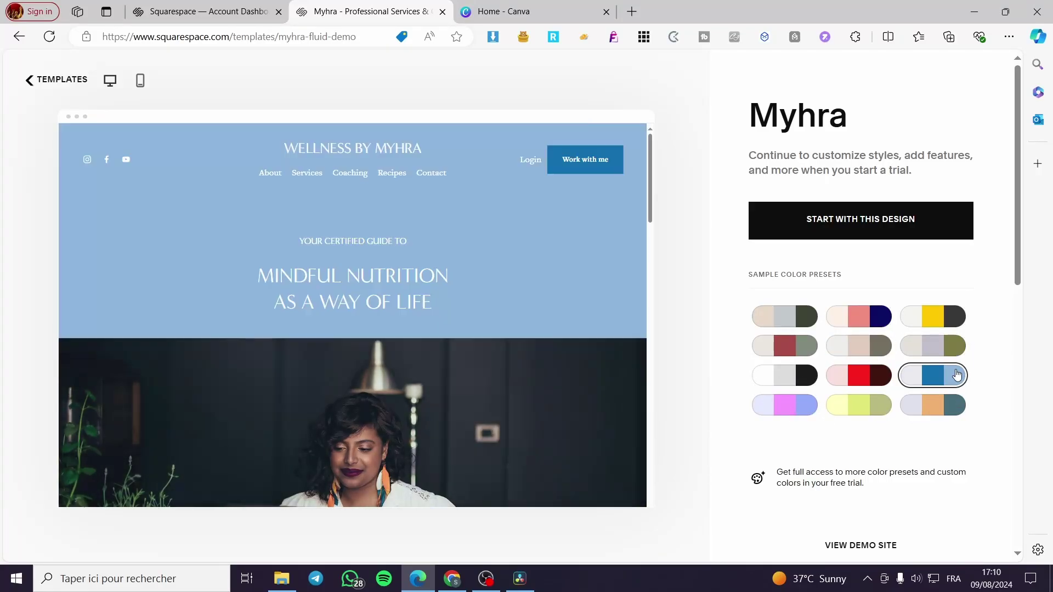
left_click(948, 345)
left_click(942, 377)
left_click(928, 317)
left_click(937, 376)
left_click(863, 380)
left_click(920, 379)
Step: Look over the rest of the Myhra template page and start the website with this design
scroll(817, 392, "down", 4)
scroll(822, 392, "down", 3)
scroll(702, 360, "up", 8)
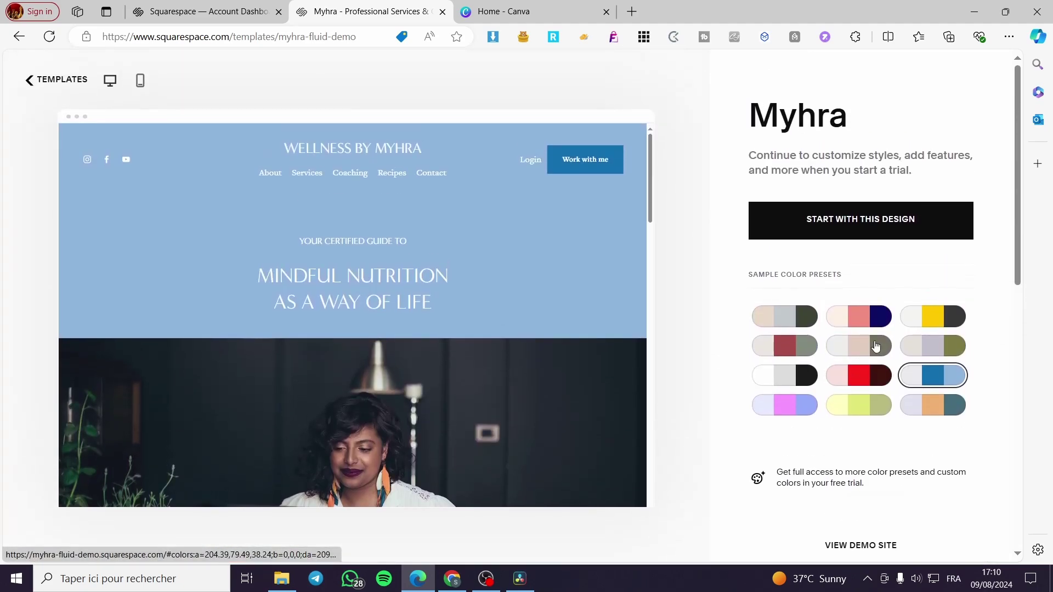
left_click(838, 214)
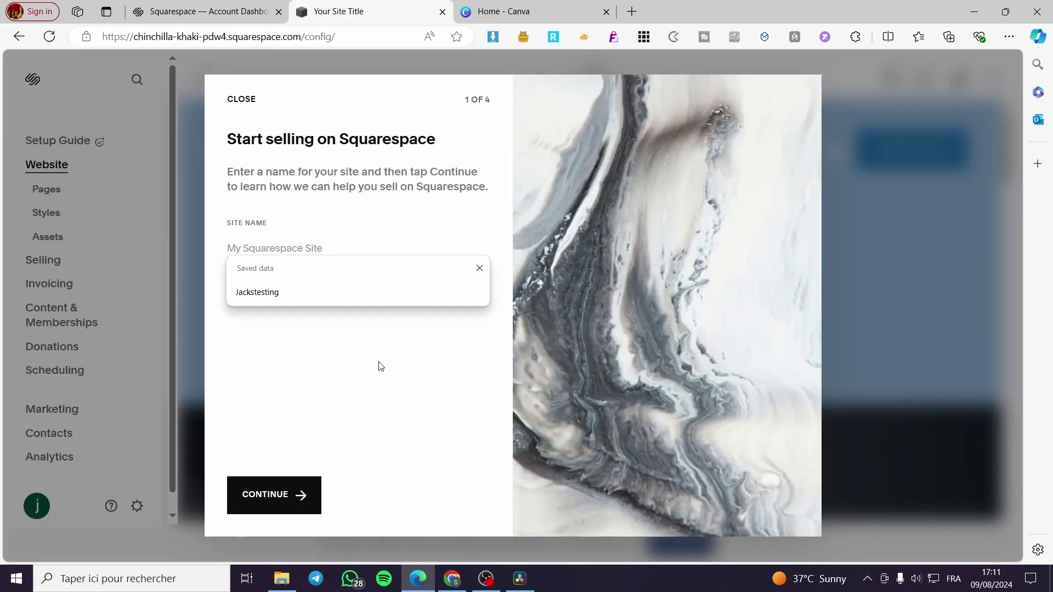
Step: Name the site Jackservices and go through the remaining selling introduction pages to get started
type("J")
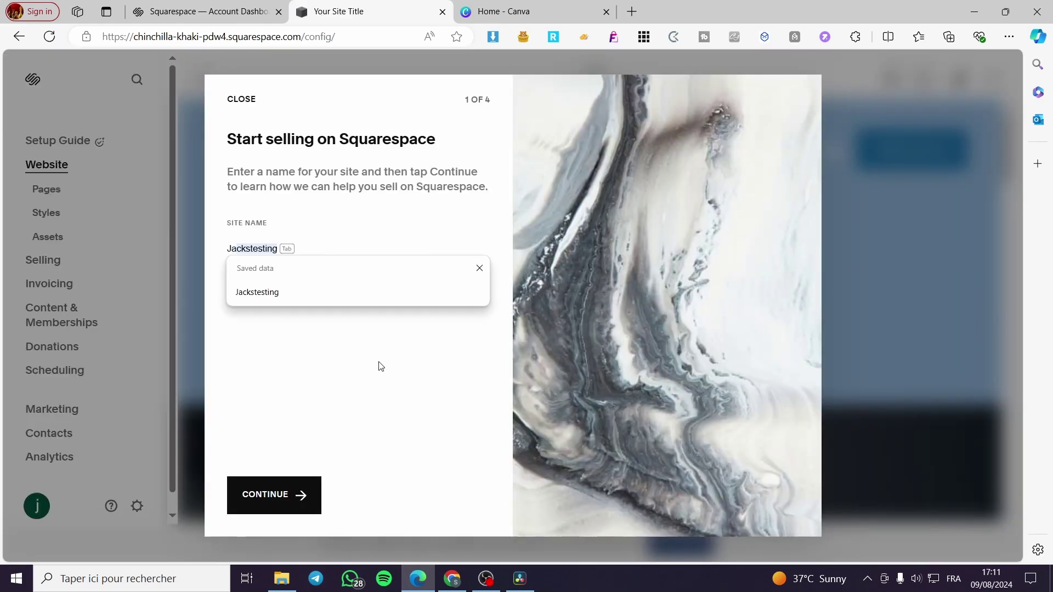
type("ackservices")
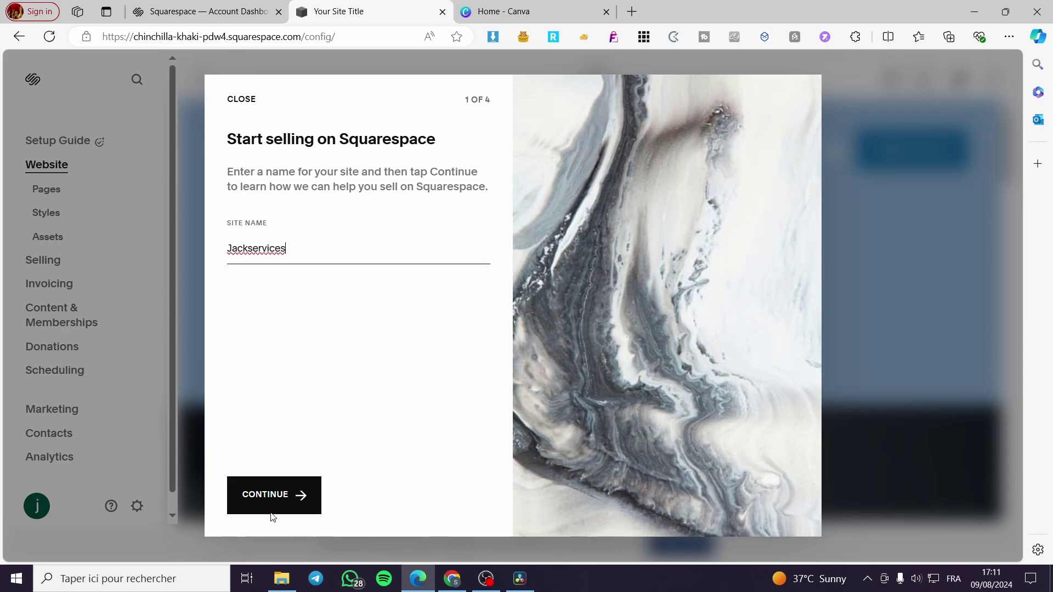
left_click(273, 507)
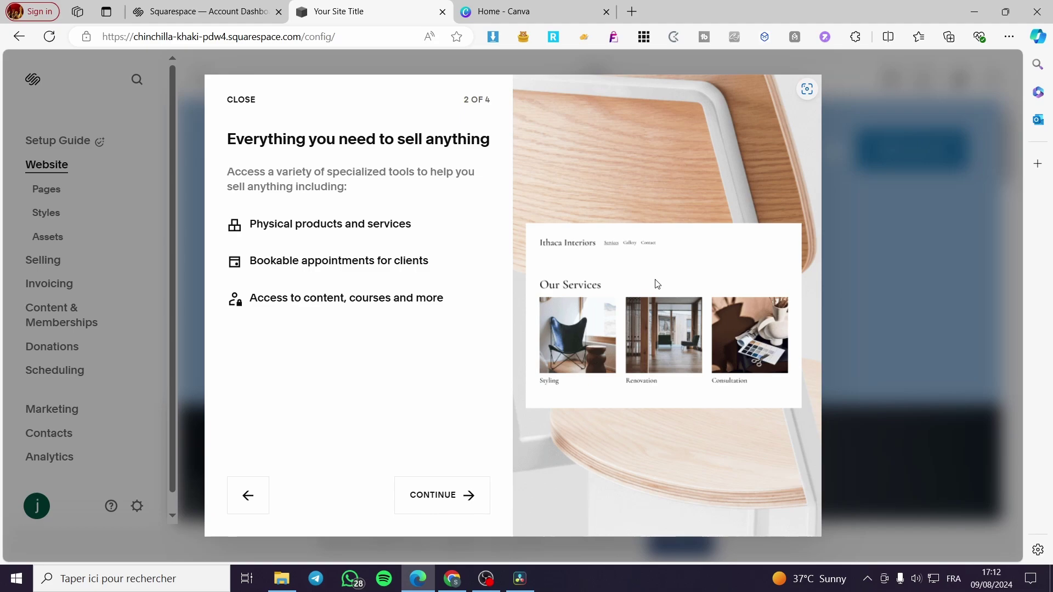
left_click(427, 502)
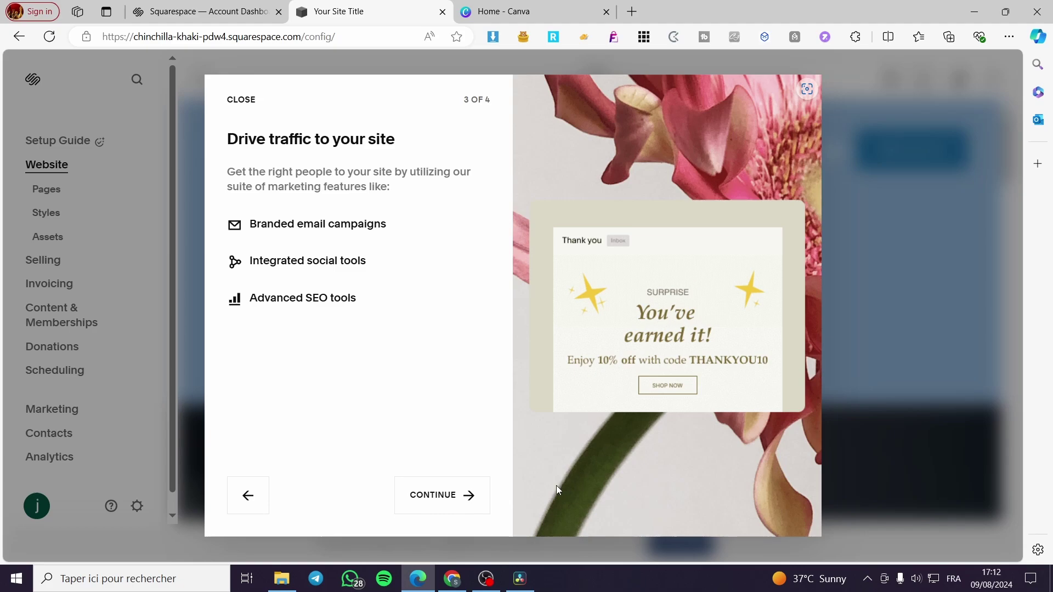
left_click(462, 503)
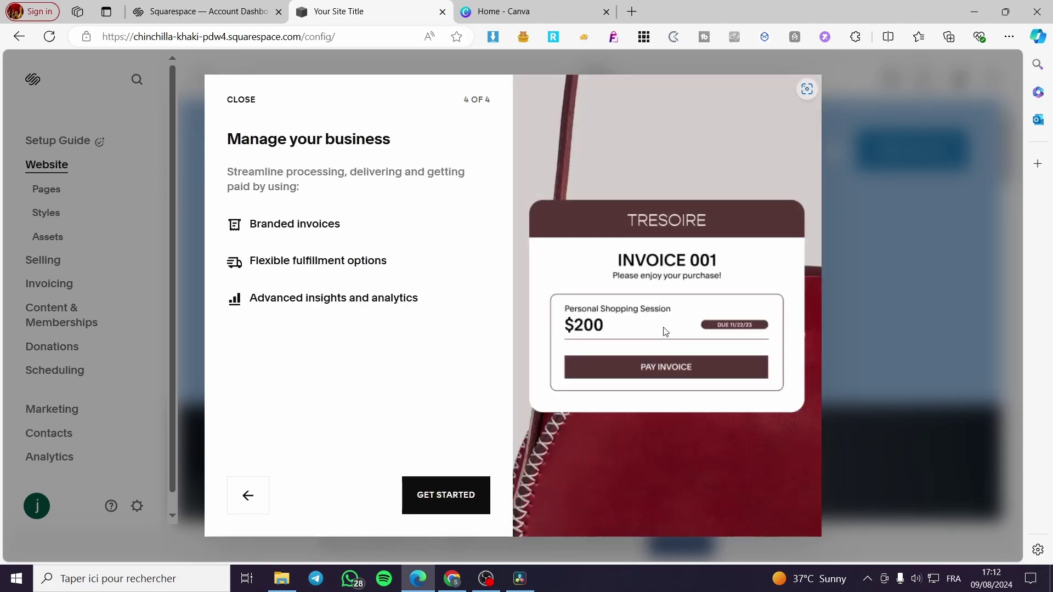
left_click(446, 507)
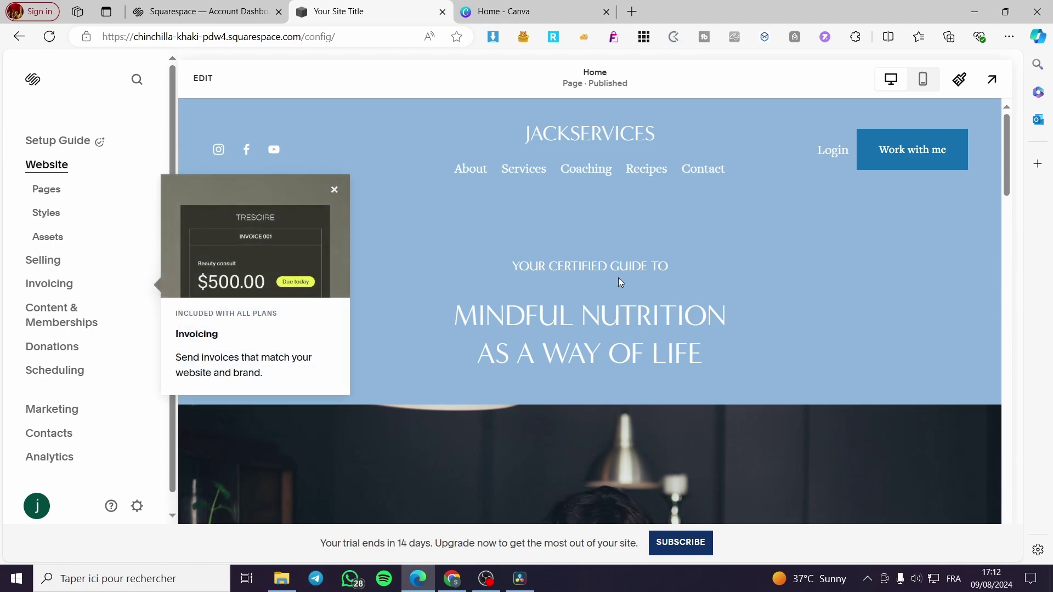
Step: Dismiss the Invoicing tip and look over the new site's home page
scroll(644, 275, "down", 1)
left_click(334, 190)
scroll(690, 323, "down", 10)
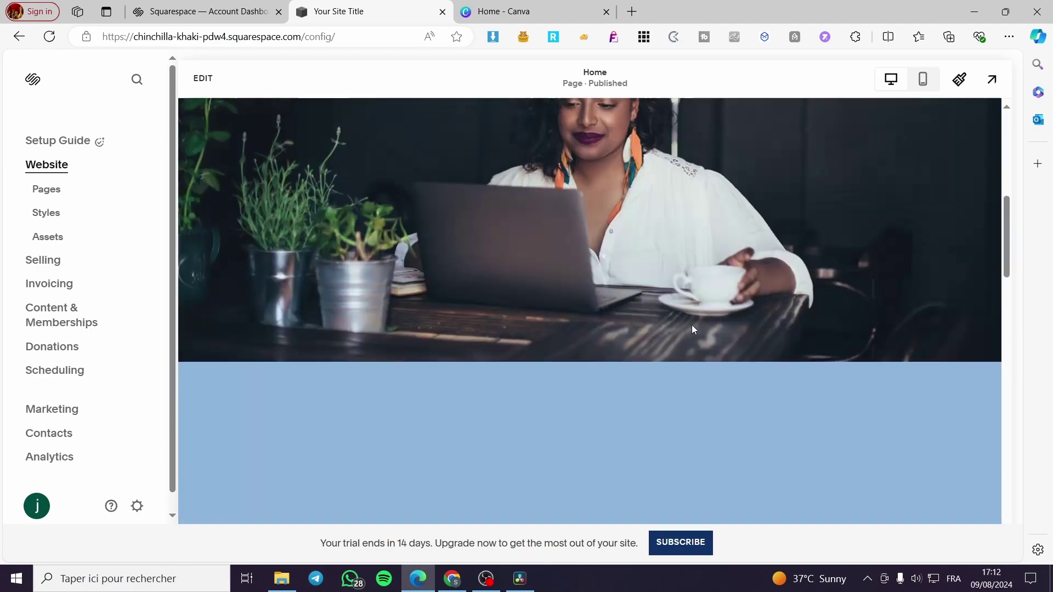
scroll(452, 356, "up", 10)
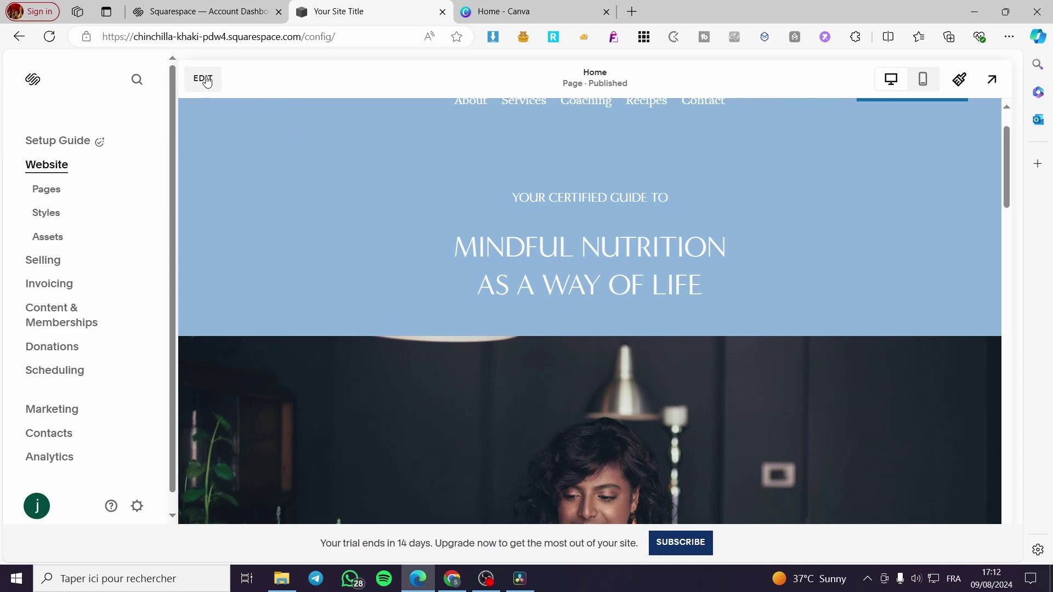
Step: Start editing the home page and open the site title's content settings in the site header
left_click(207, 80)
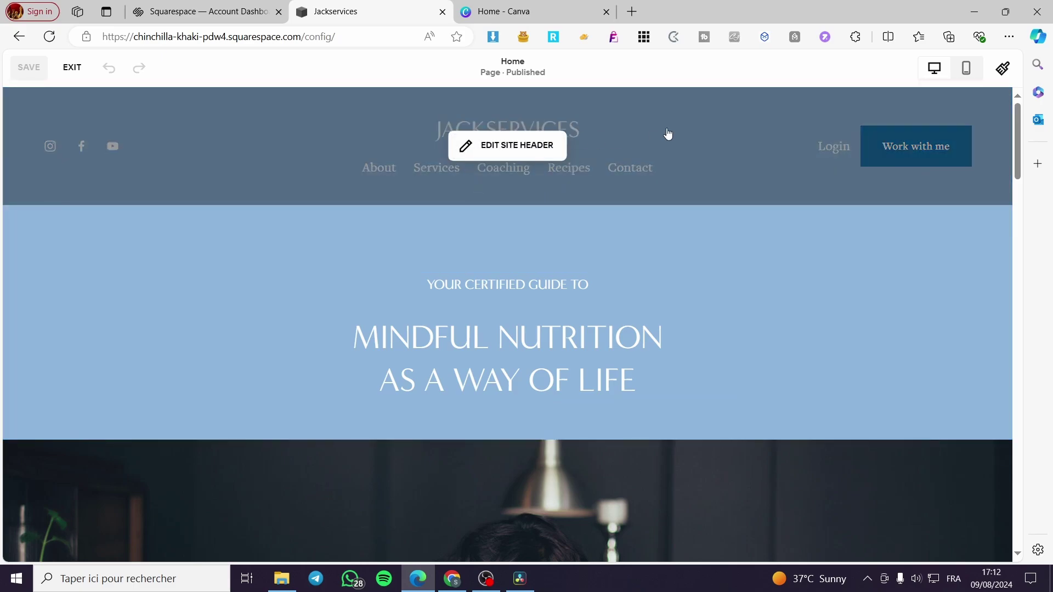
left_click(667, 134)
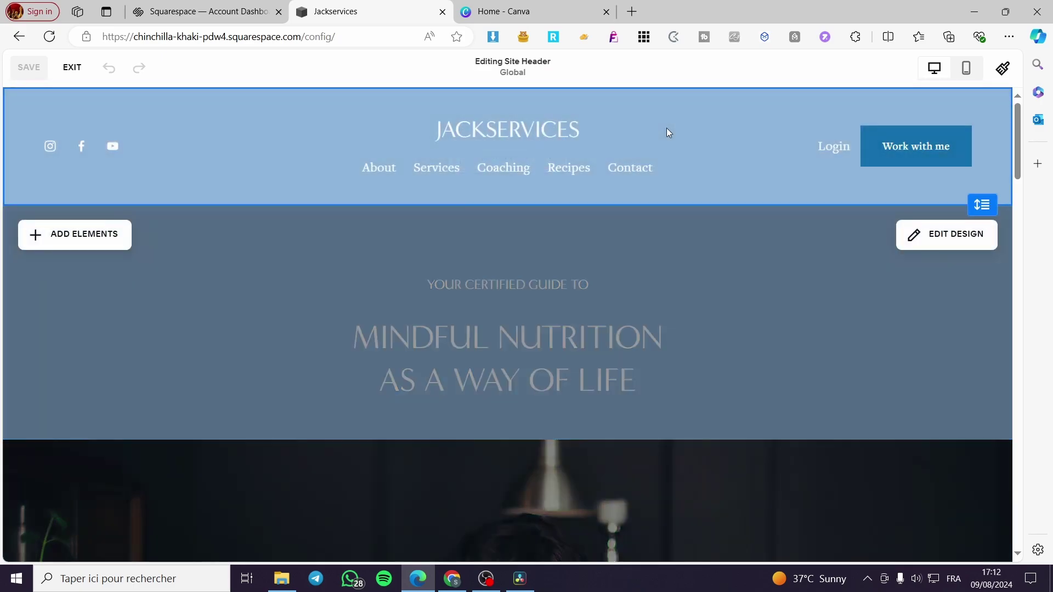
left_click(502, 139)
left_click(601, 116)
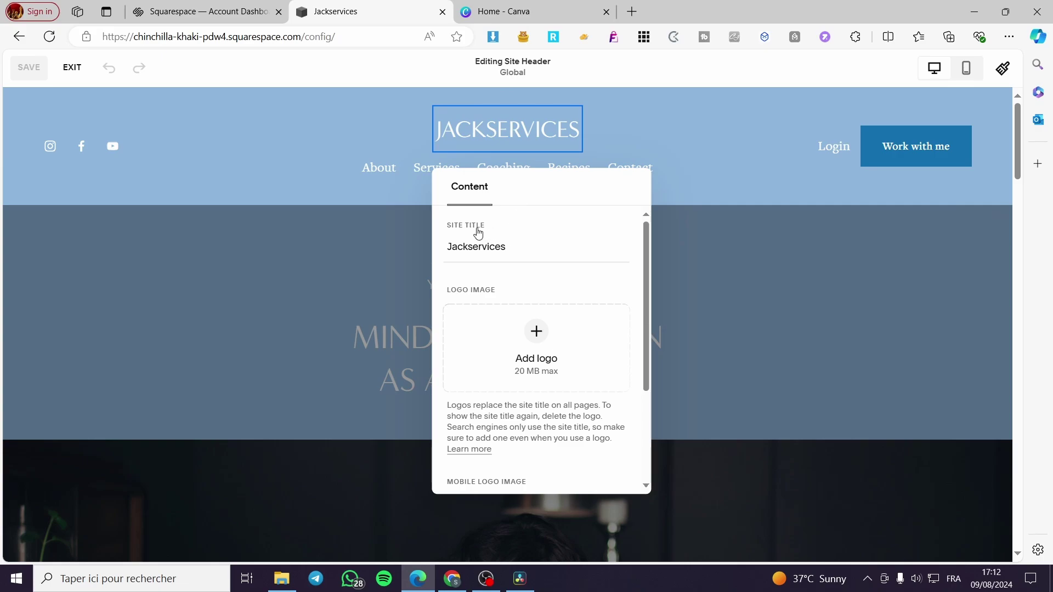
left_click(536, 332)
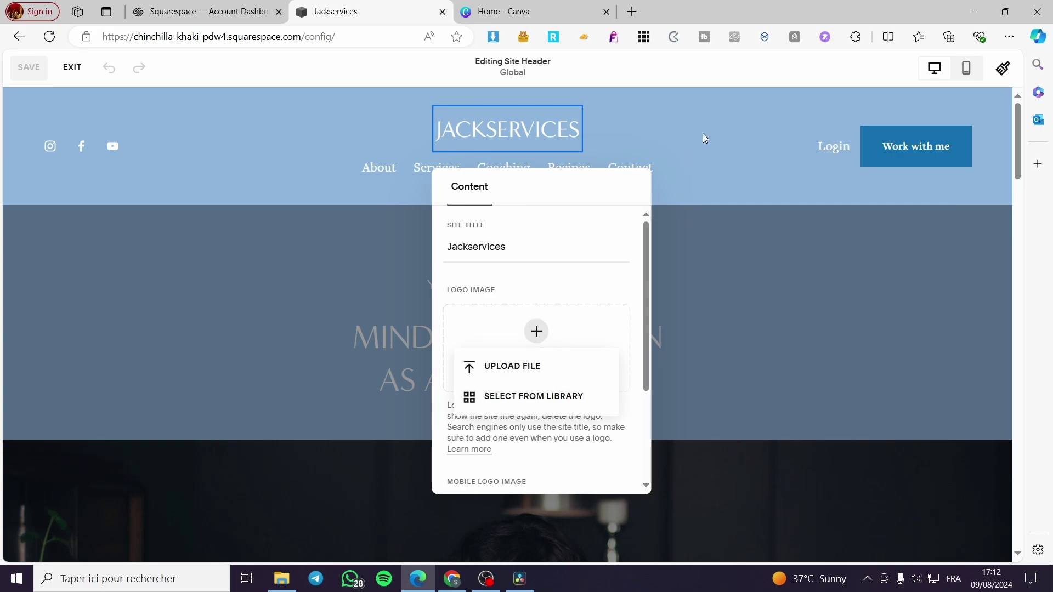
left_click(548, 189)
left_click(535, 331)
left_click(543, 406)
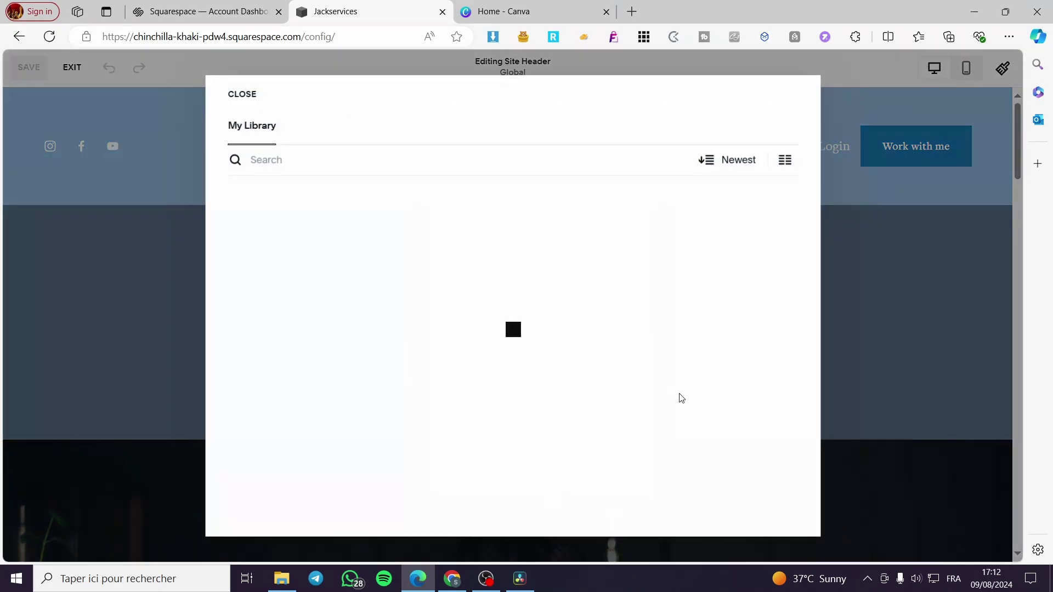
key("Escape")
Step: Choose to upload a file as the site's logo image
left_click(541, 347)
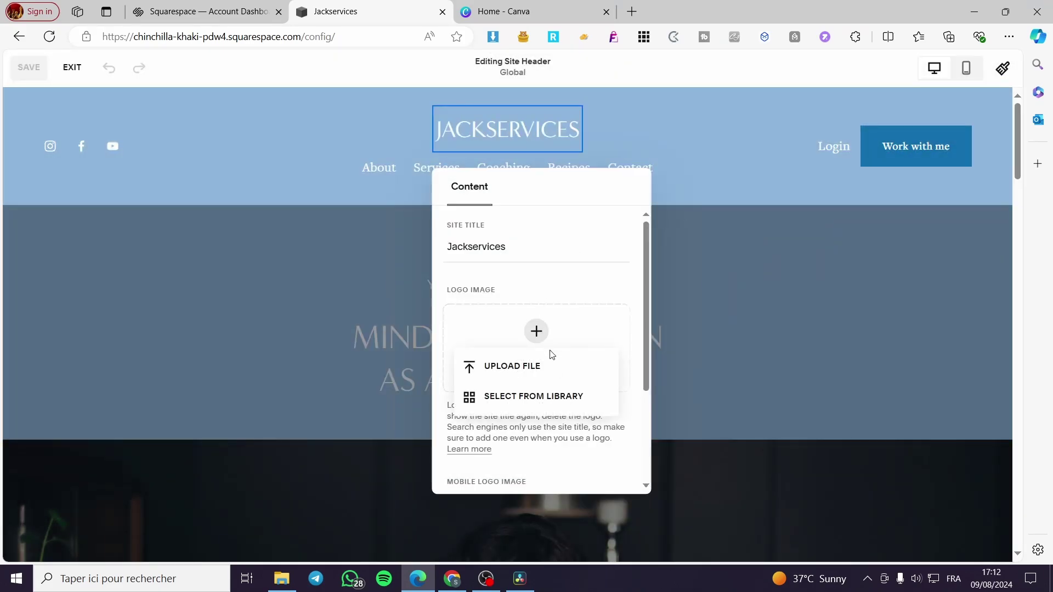
left_click(541, 367)
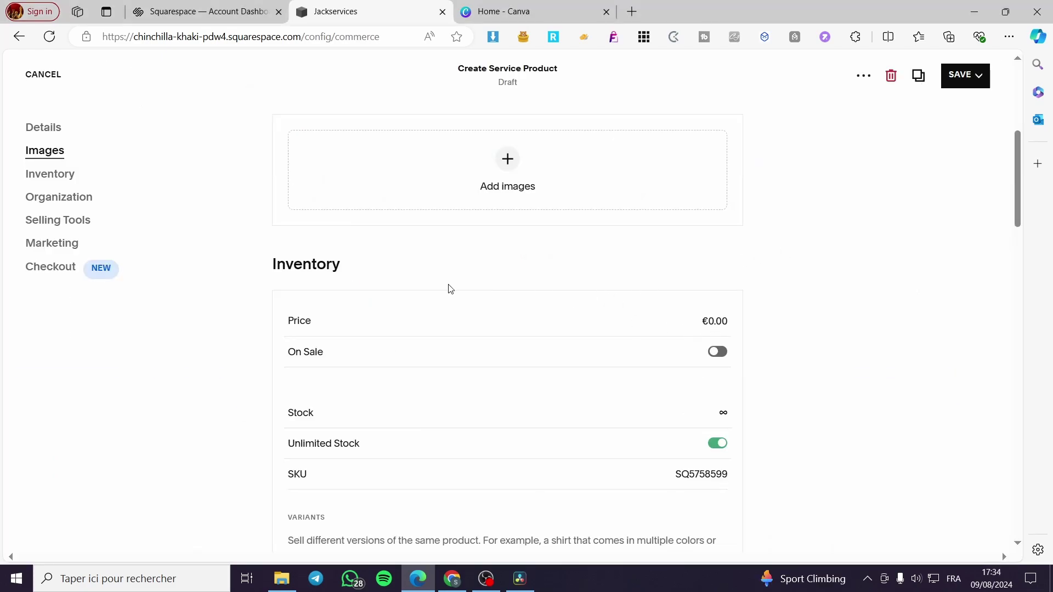
Step: Set the service product's price to €100.00 and put it on sale at €60.00
scroll(762, 288, "down", 2)
left_click(719, 189)
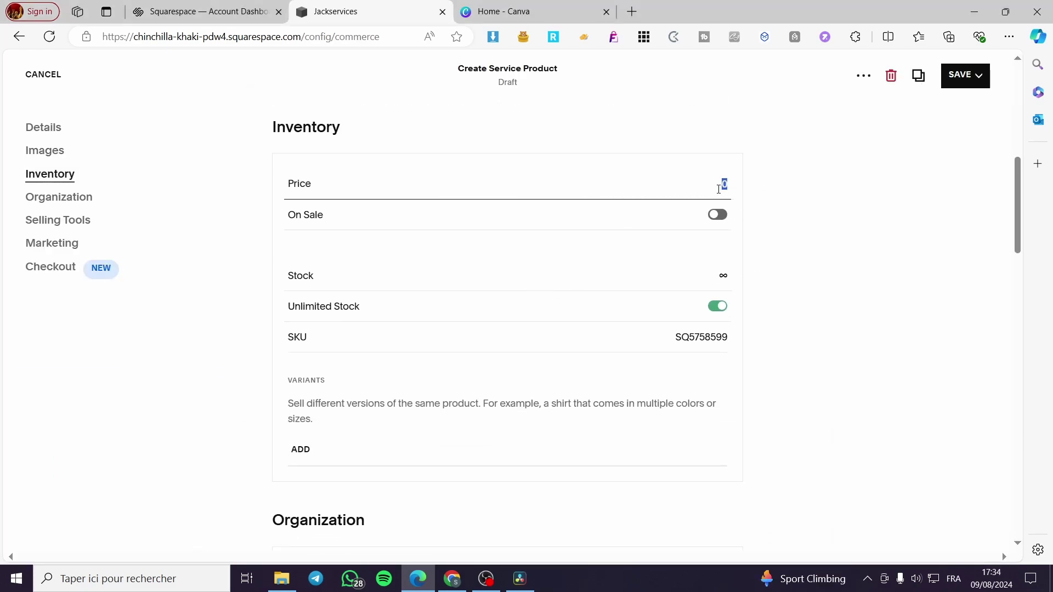
type("100")
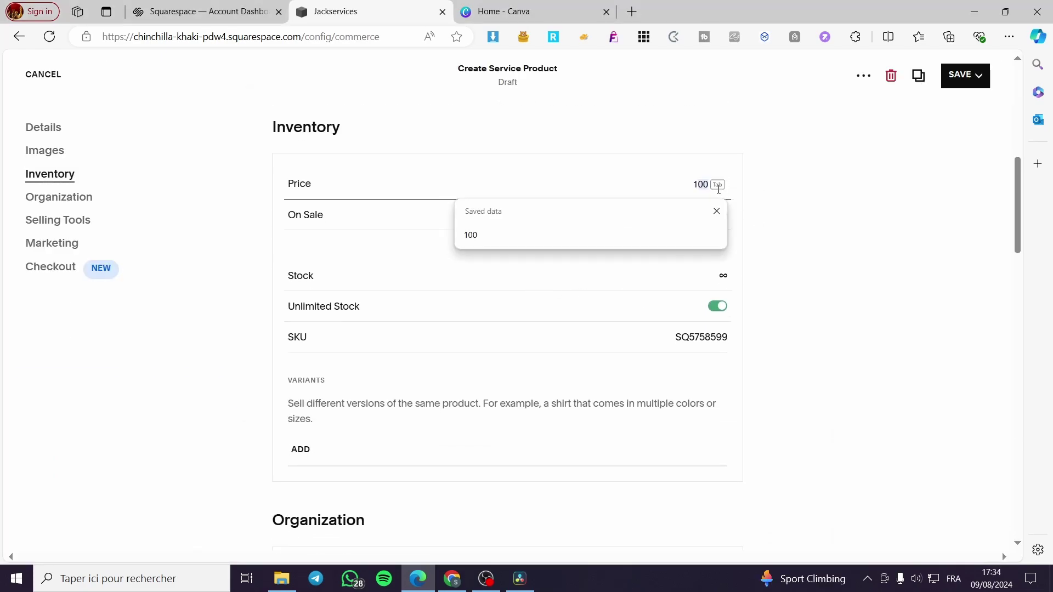
left_click(790, 213)
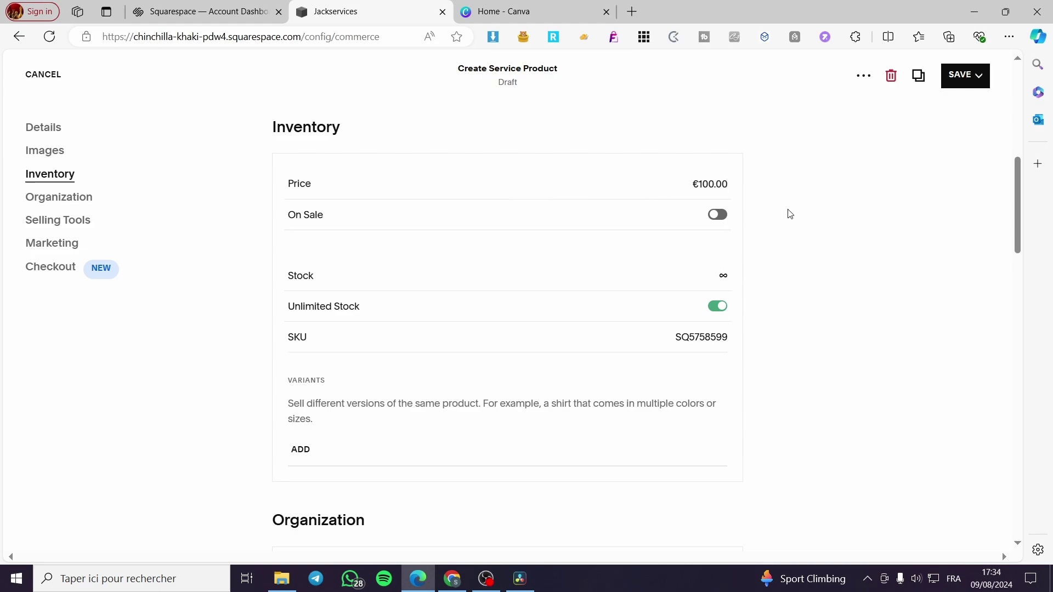
left_click(719, 218)
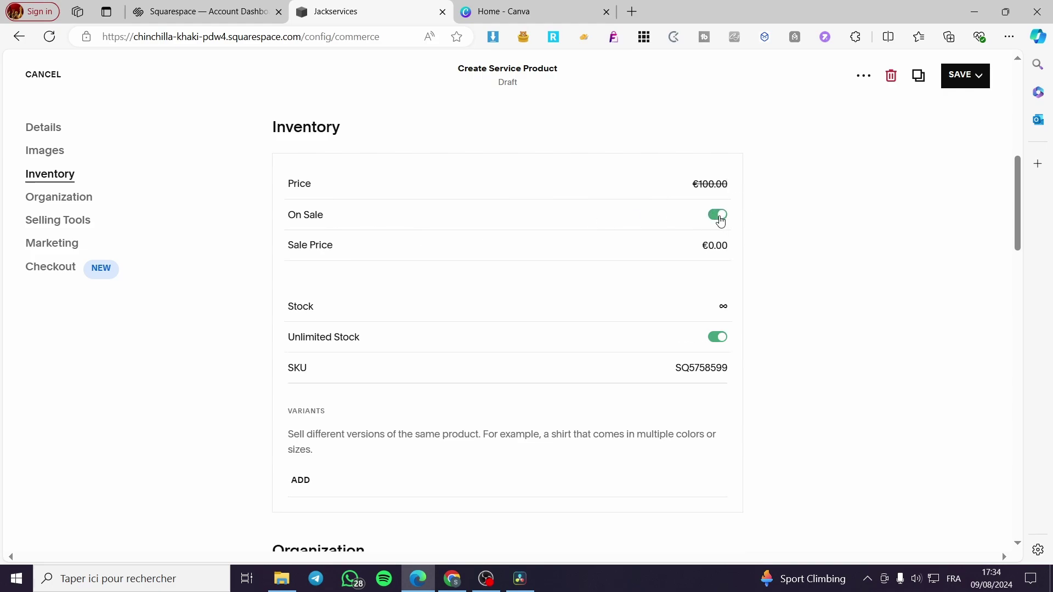
left_click(702, 251)
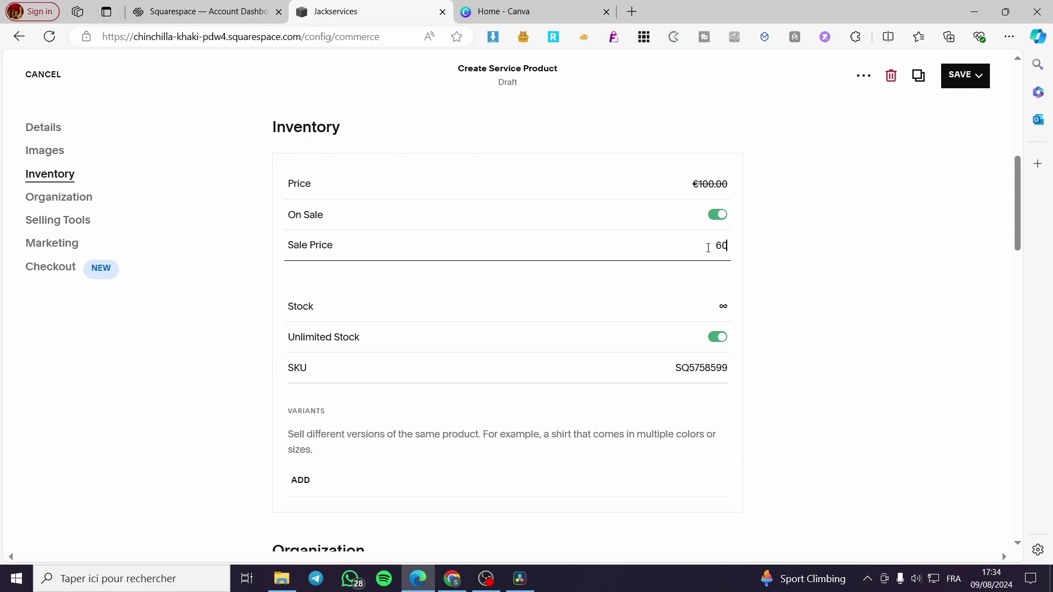
left_click(758, 243)
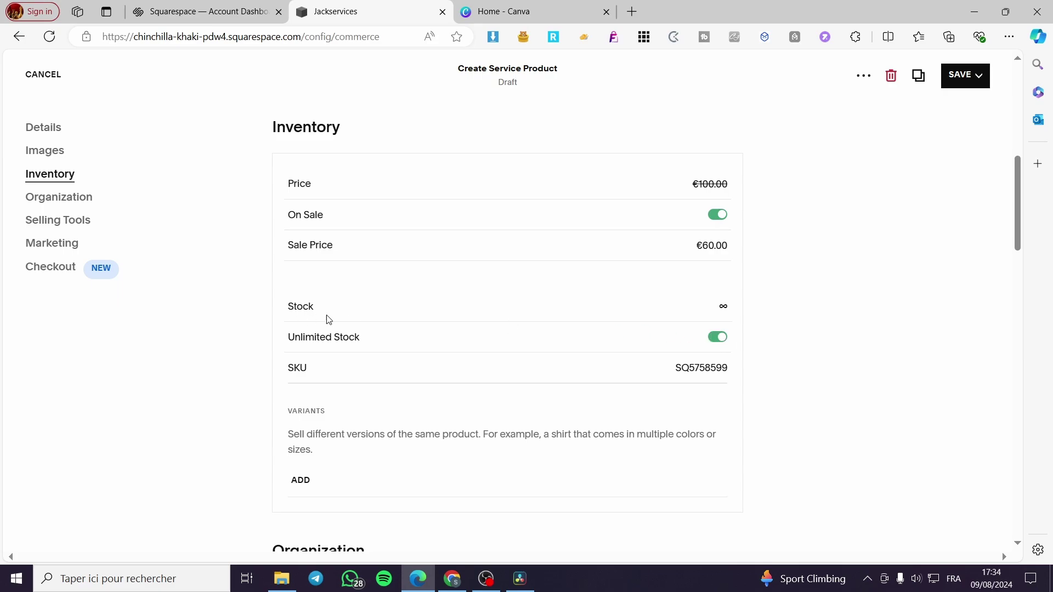
Step: Start adding product variants and add a second option with a custom name above the Color option
scroll(341, 350, "down", 1)
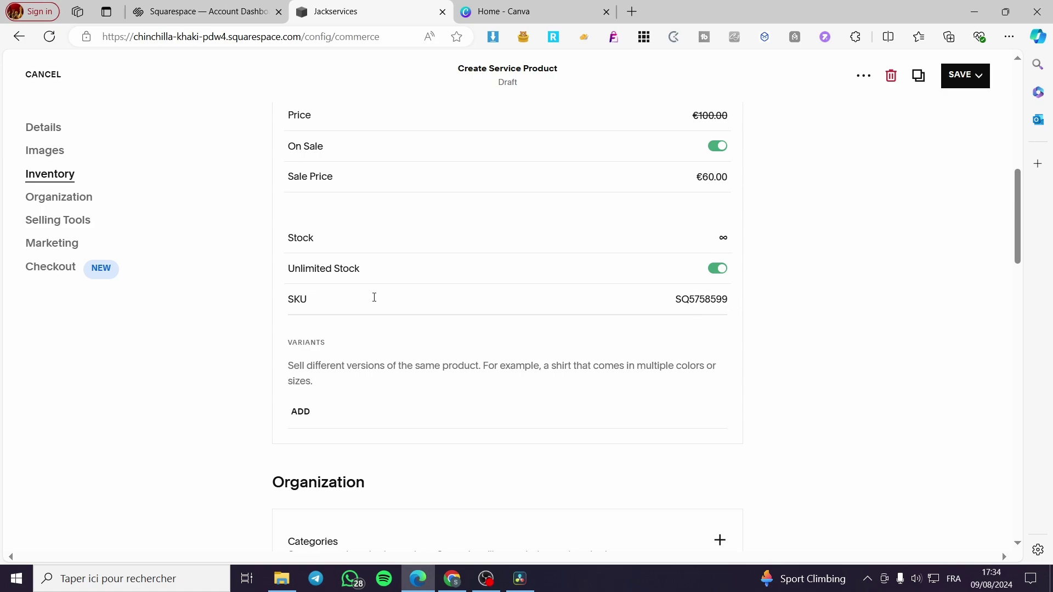
scroll(779, 298, "down", 1)
scroll(336, 296, "down", 1)
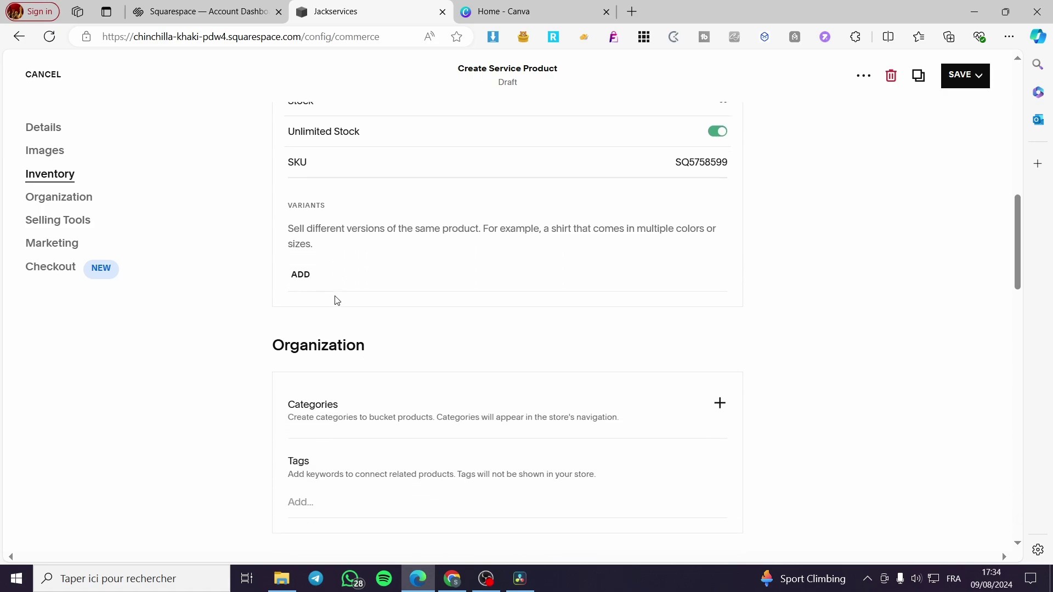
left_click(301, 274)
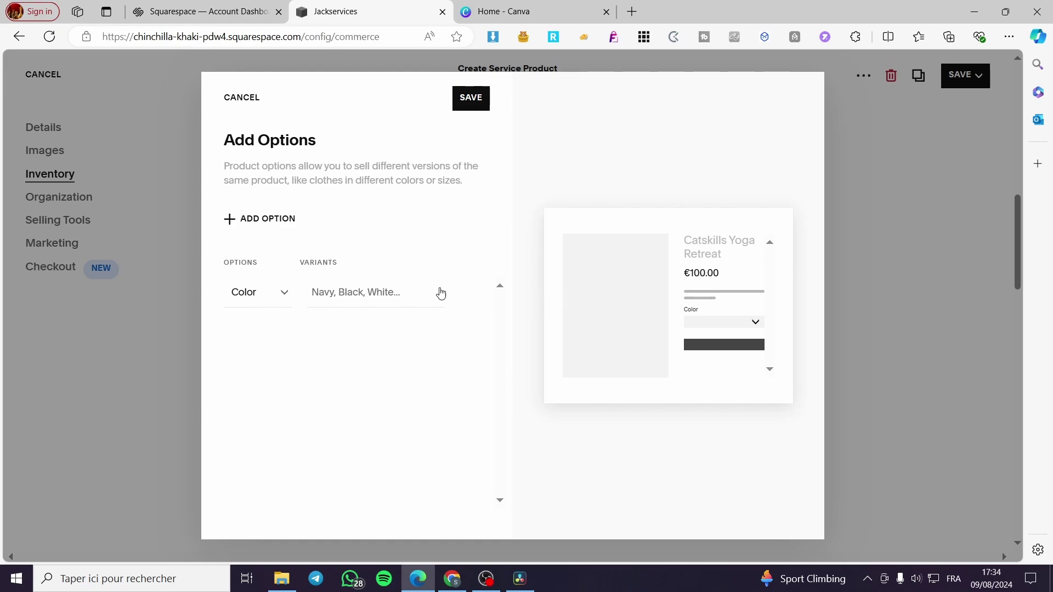
left_click(289, 221)
left_click(285, 294)
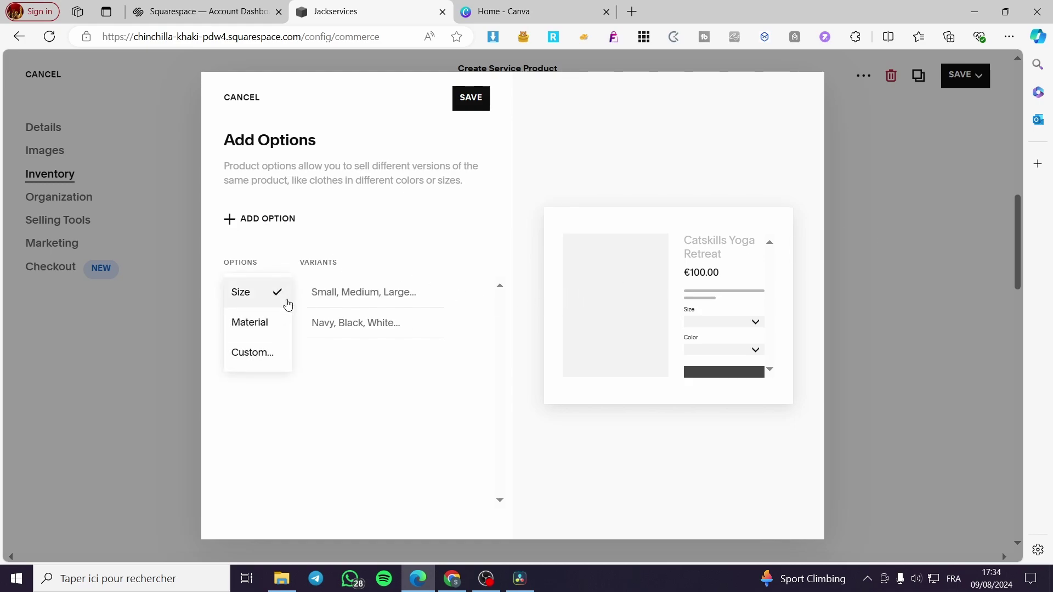
left_click(270, 354)
Step: Enter Video Meeting as a variant of the first custom option
left_click(376, 292)
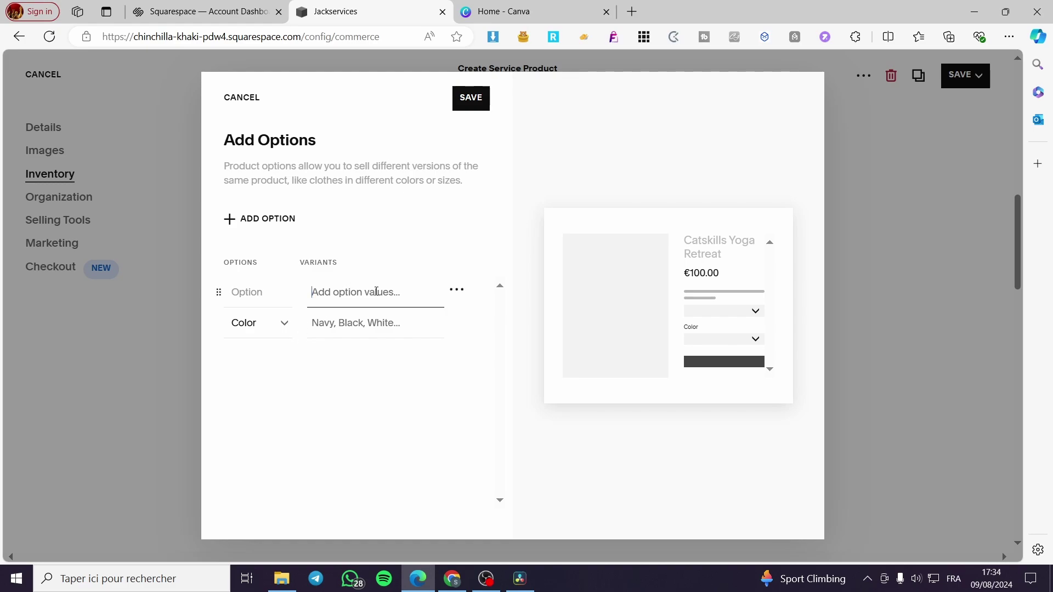
type("M")
key("BackSpace")
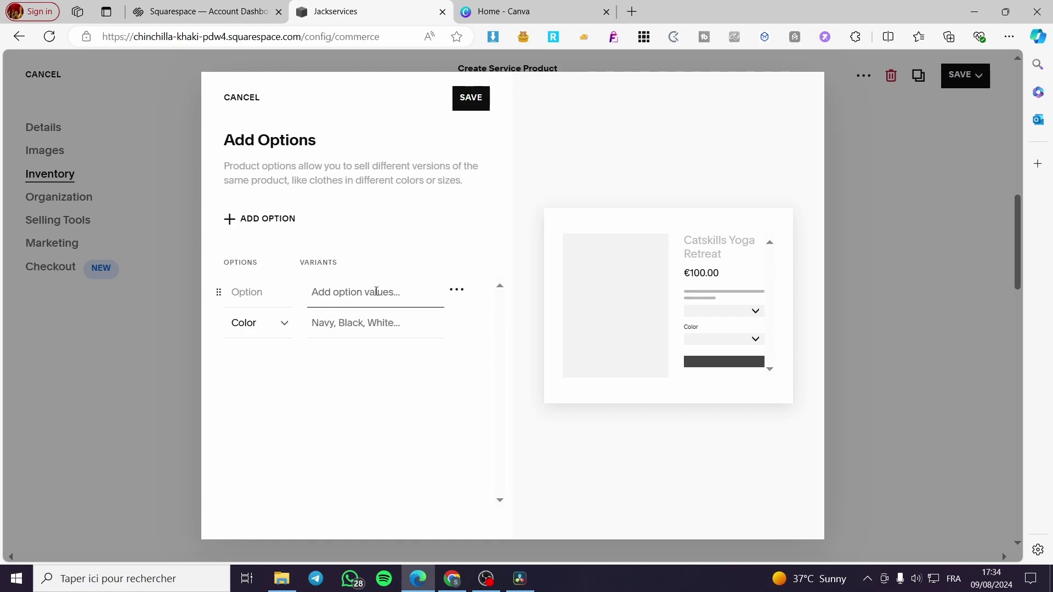
type("V")
type("Meeting")
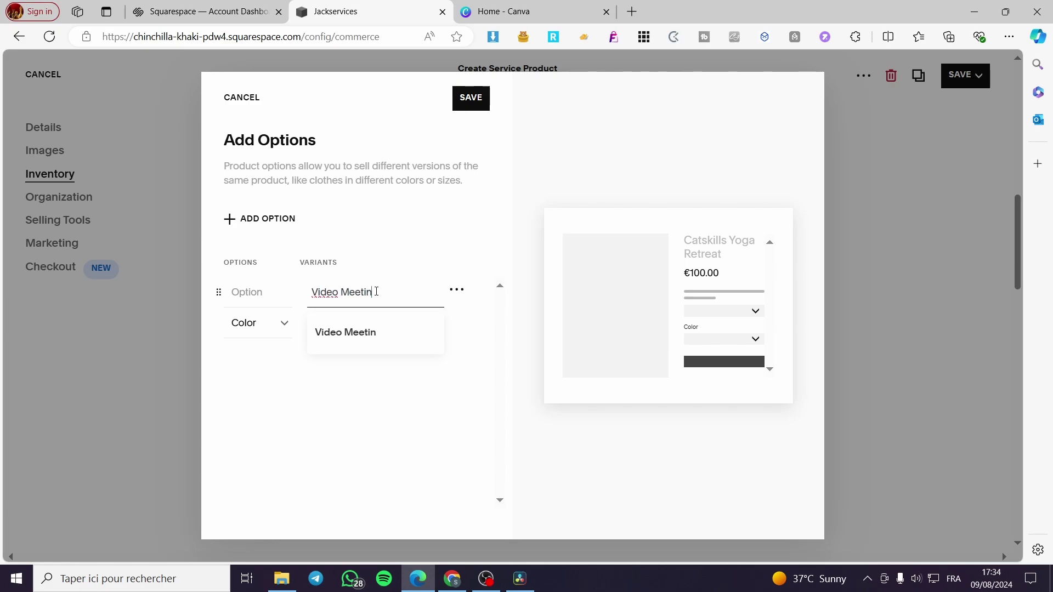
left_click(460, 295)
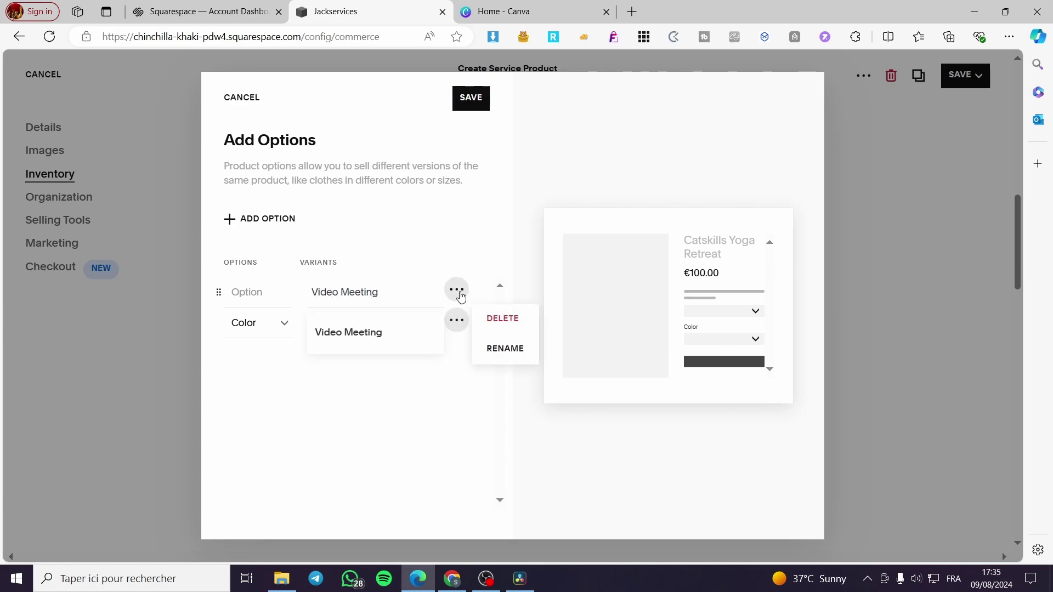
left_click(489, 237)
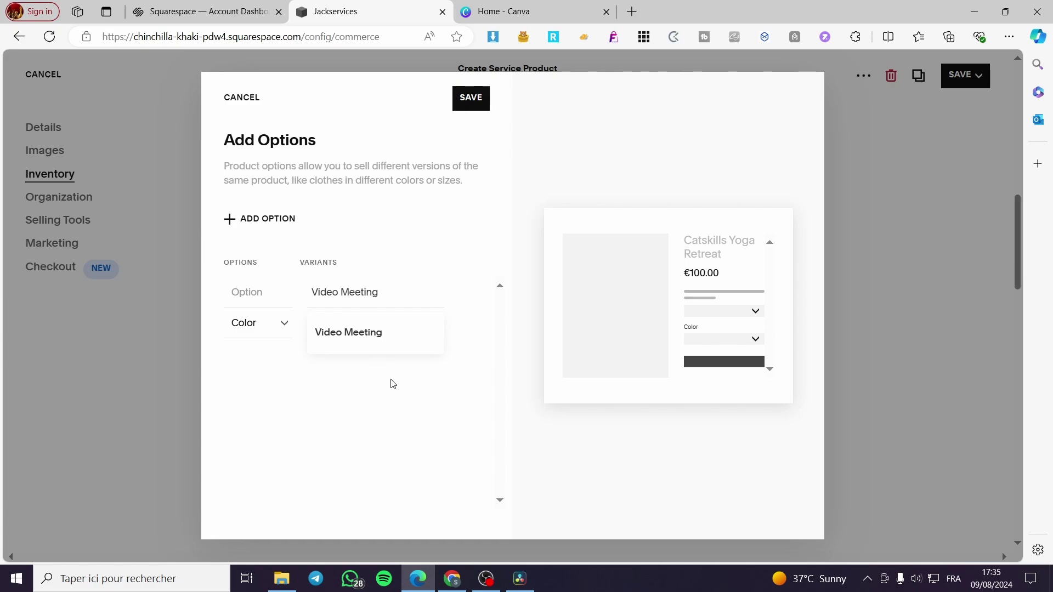
left_click(369, 340)
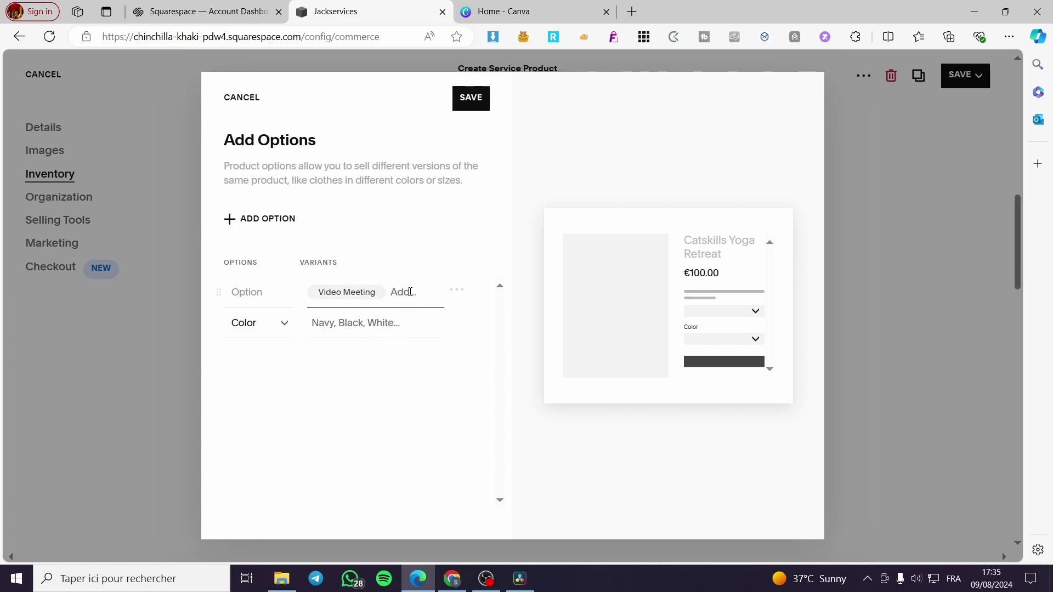
Step: Change the Color option to a custom one with the variant Quick Consultation and try to save the options
left_click(268, 331)
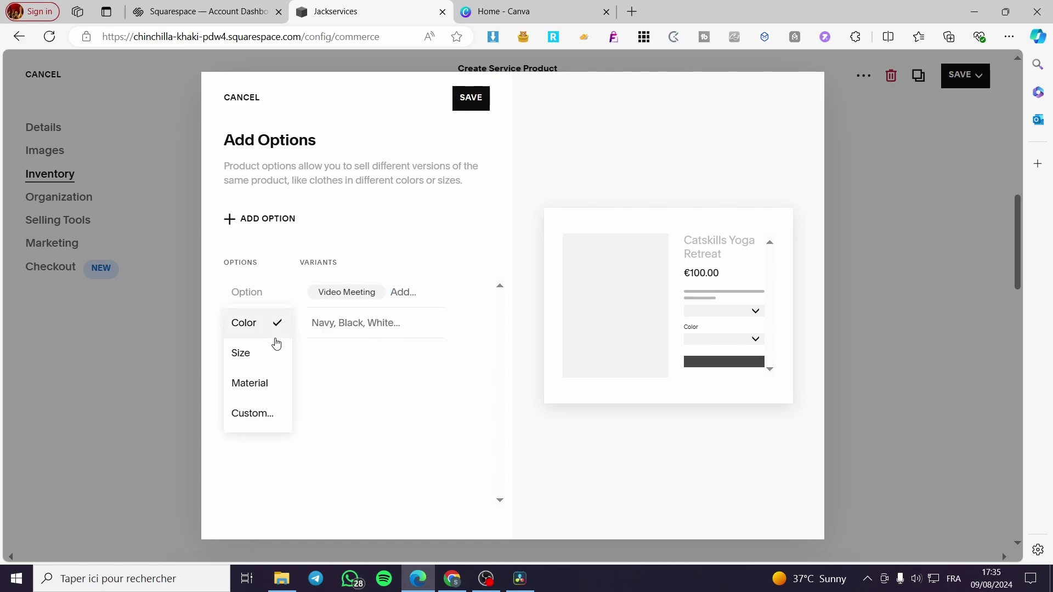
left_click(264, 418)
left_click(338, 323)
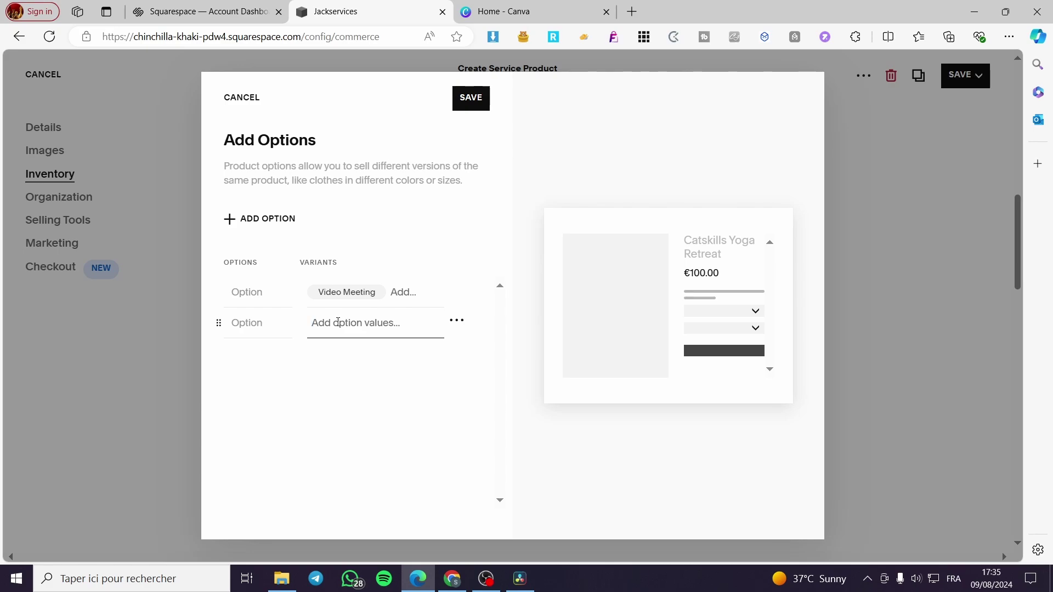
type("Qui")
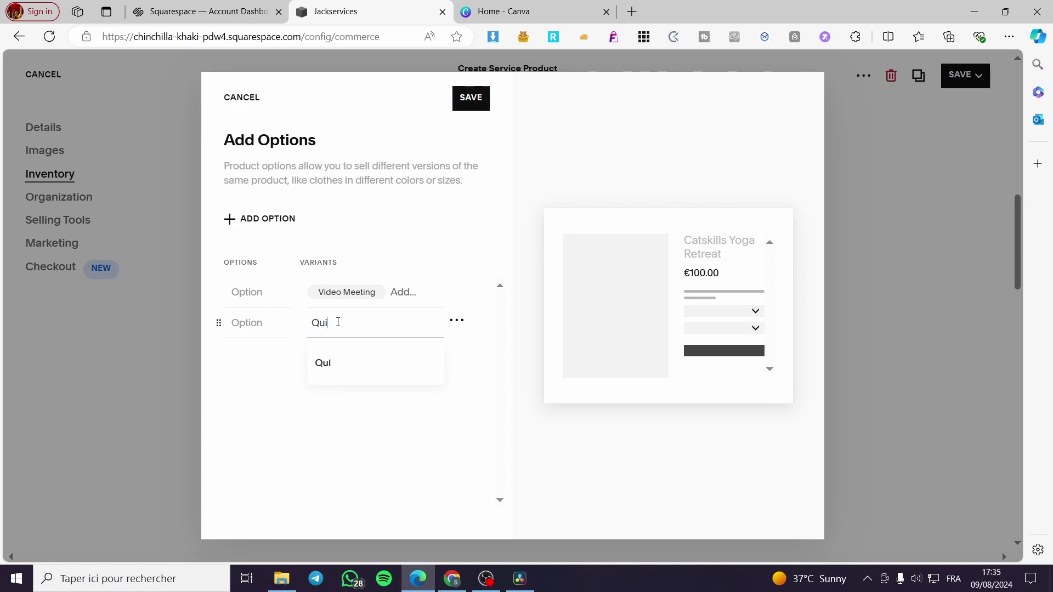
type("ck c")
type("Consultation")
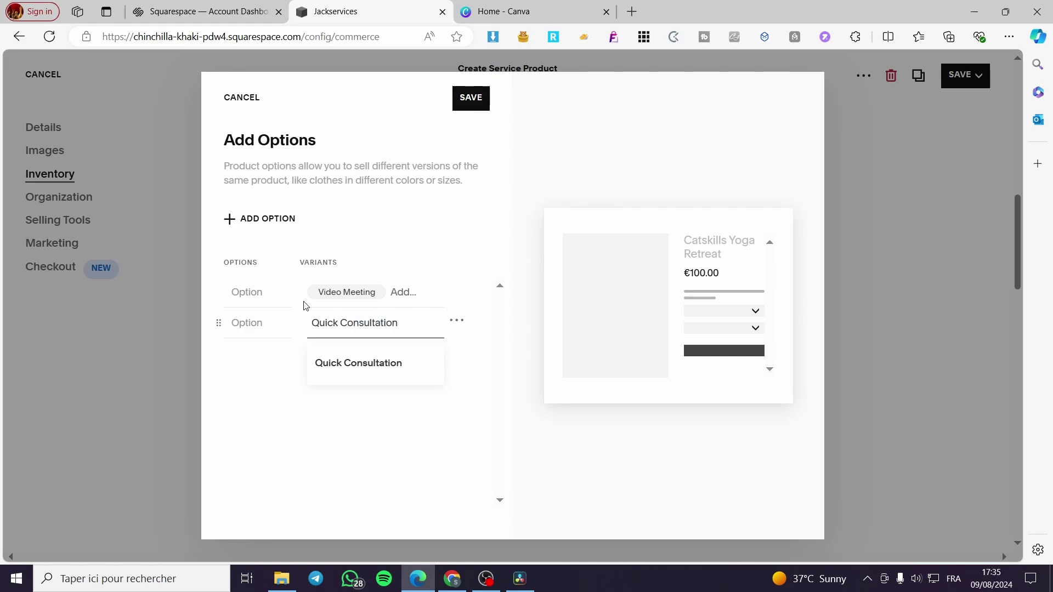
left_click(359, 363)
left_click(472, 98)
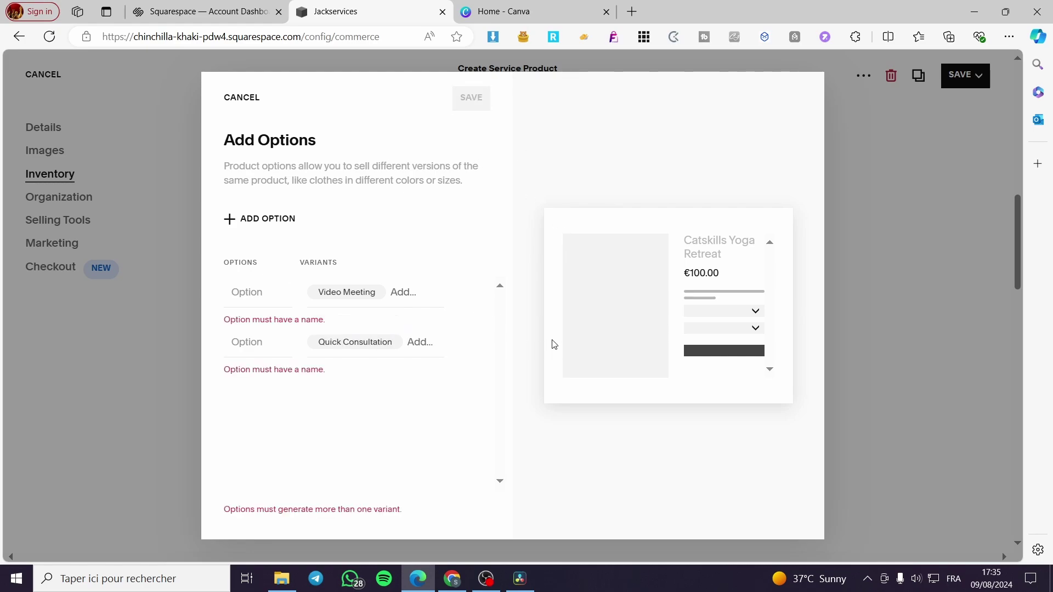
Step: Name the Video Meeting option add-on1 and the Quick Consultation option add-on2
left_click(257, 351)
type("add")
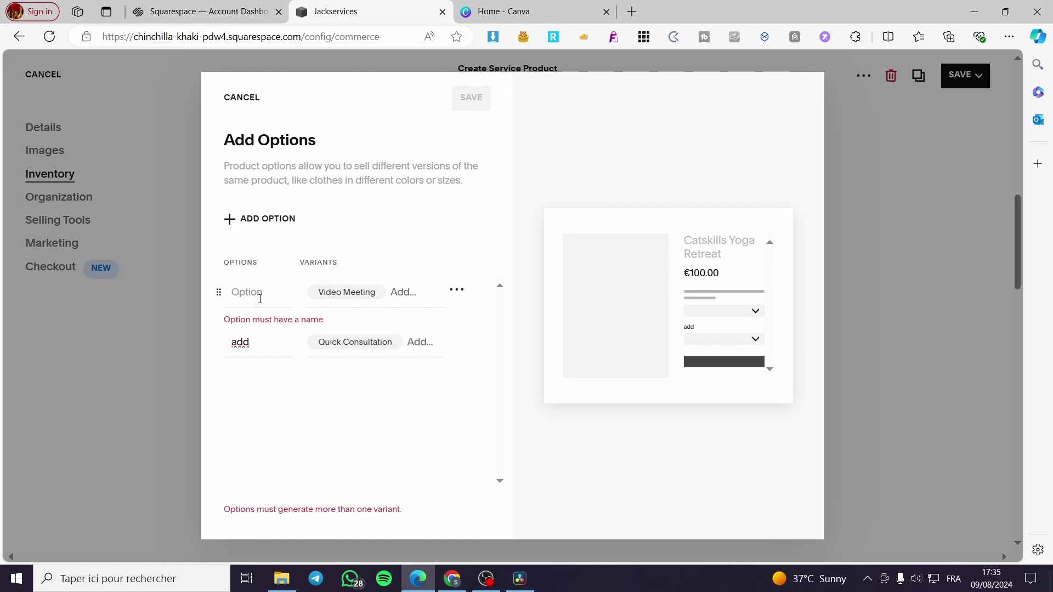
type("-on")
type("add")
type("-on")
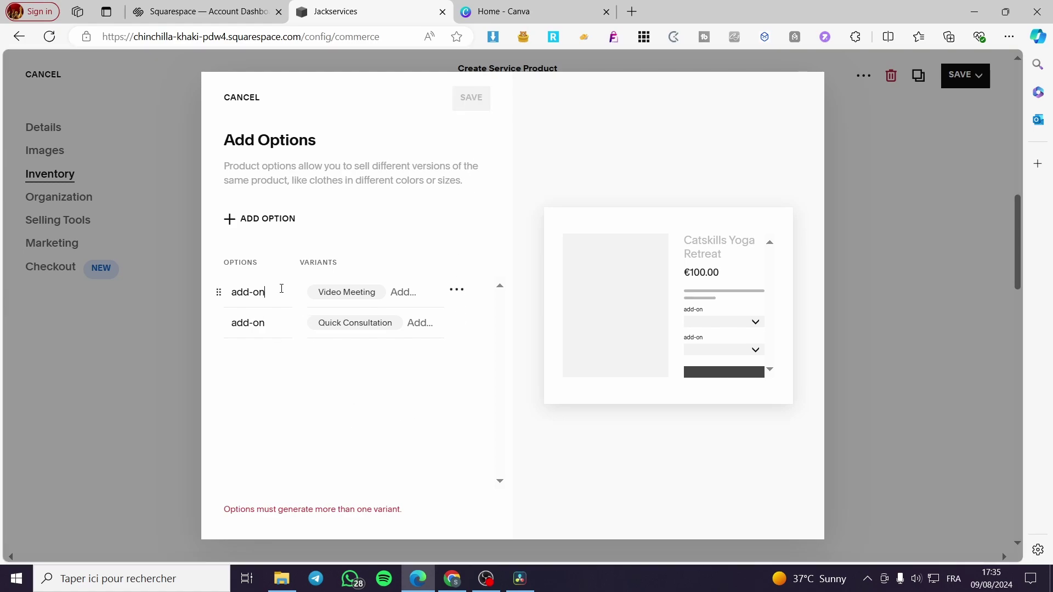
type("1")
left_click(267, 329)
type("2")
Step: Start another variant for add-on1, but discard all the new product options
left_click(419, 289)
type("s")
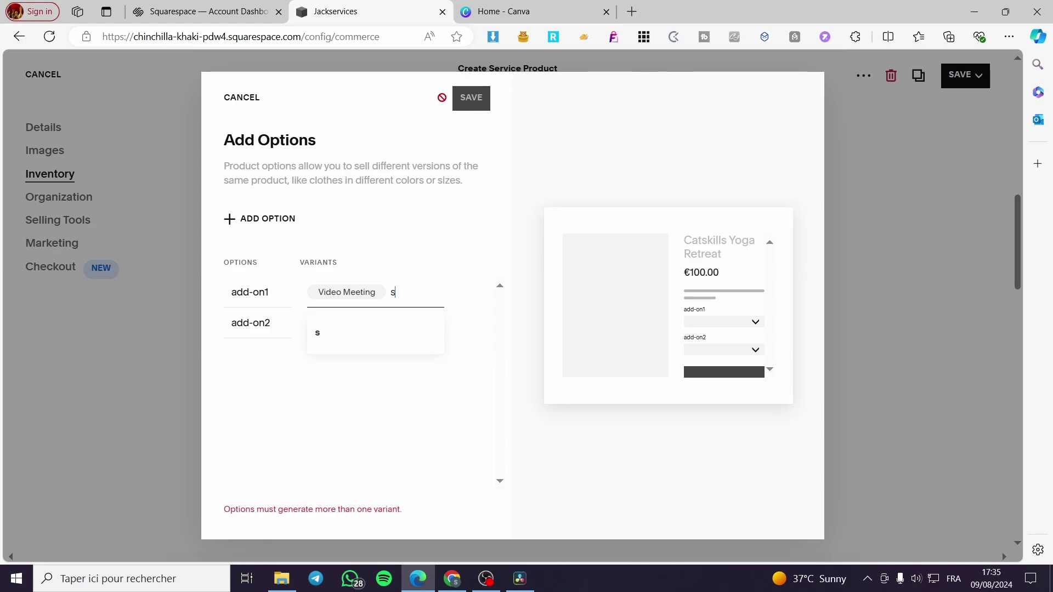
left_click(241, 97)
Step: Create a category named service and assign the product to it
scroll(453, 310, "down", 4)
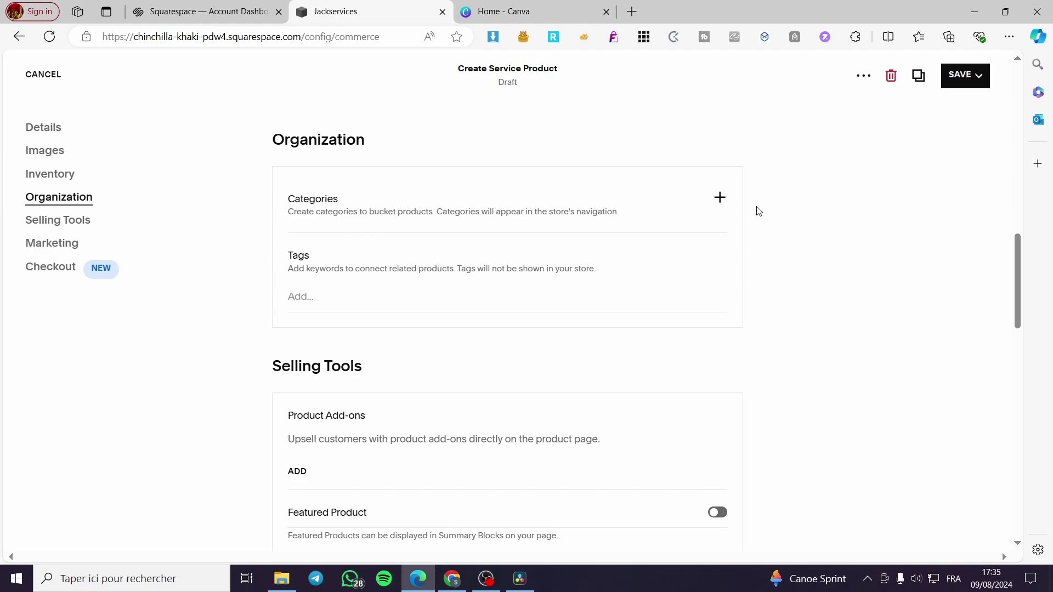
left_click(720, 198)
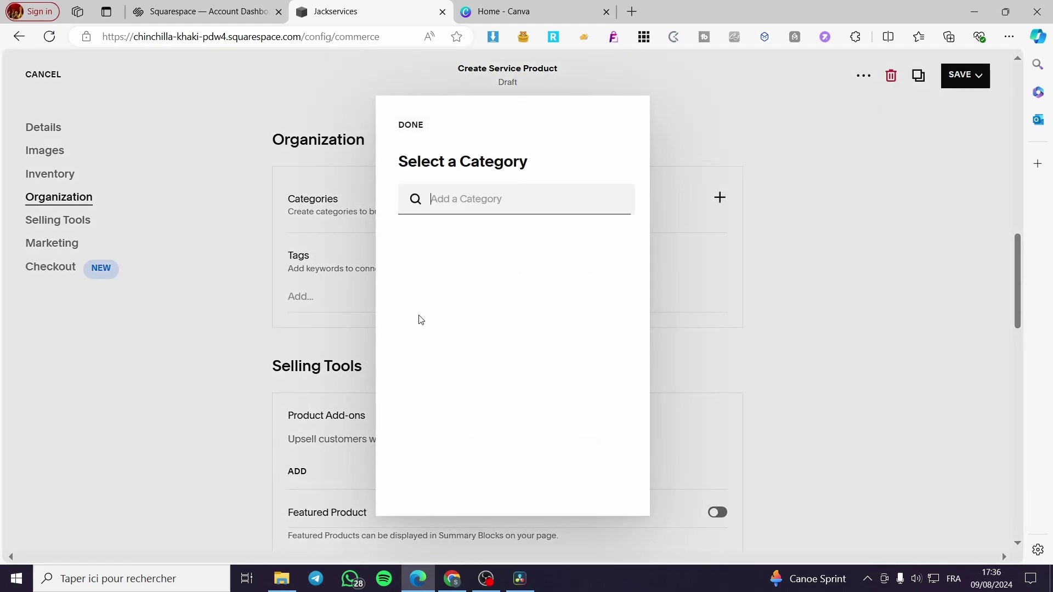
type("service")
key("Return")
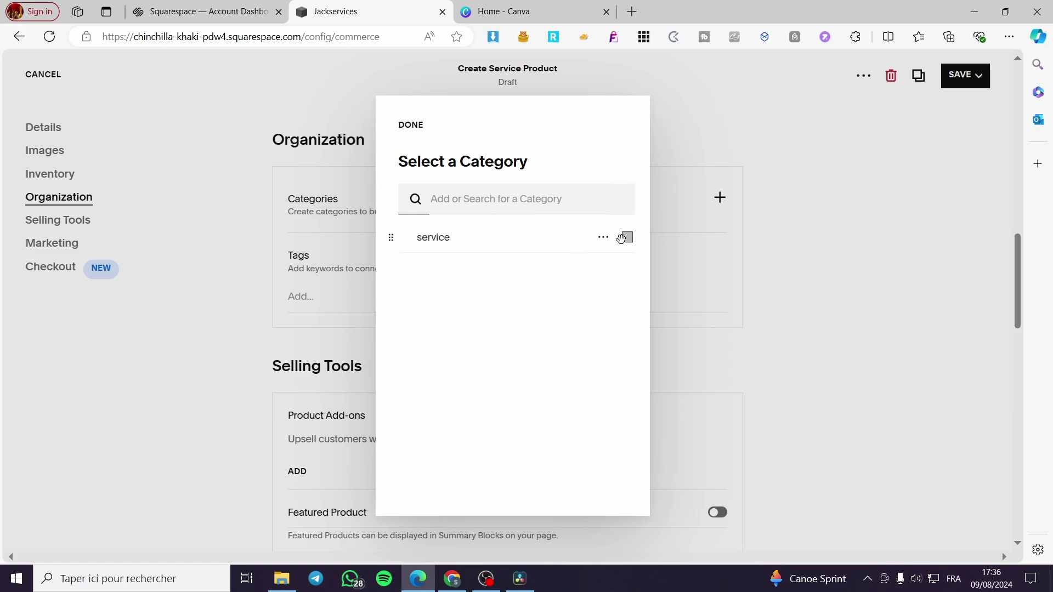
left_click(627, 238)
left_click(815, 272)
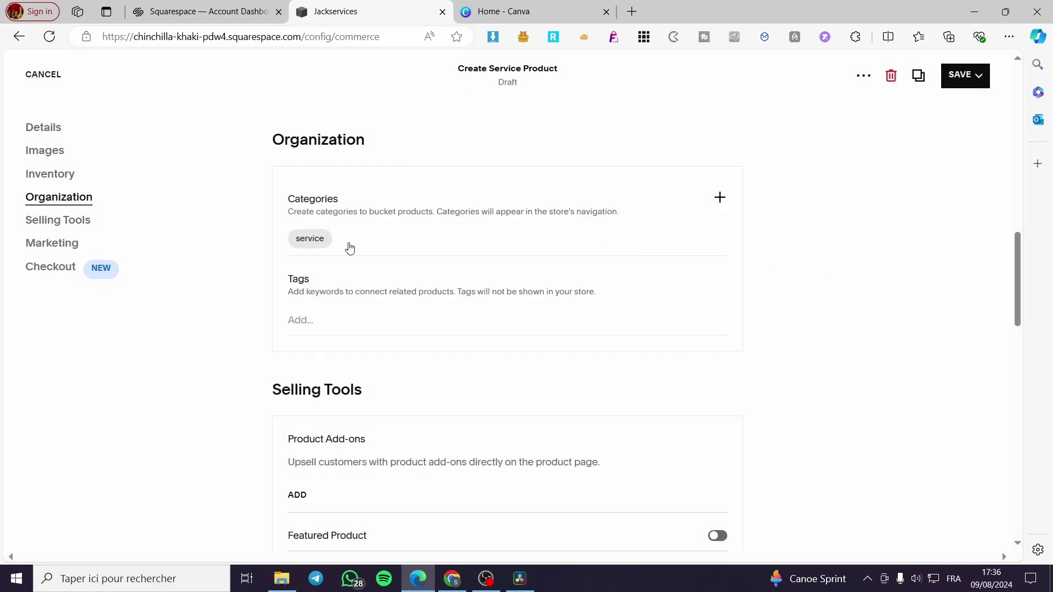
Step: Add the tag Website consultation to the product
left_click(329, 310)
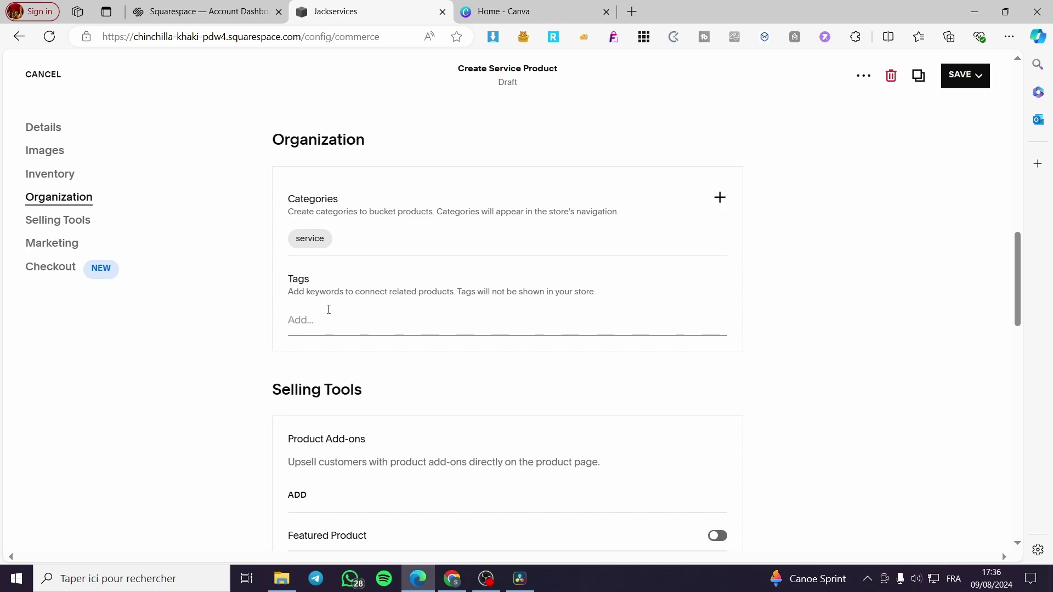
type("Wec")
key("BackSpace")
type("bsite c")
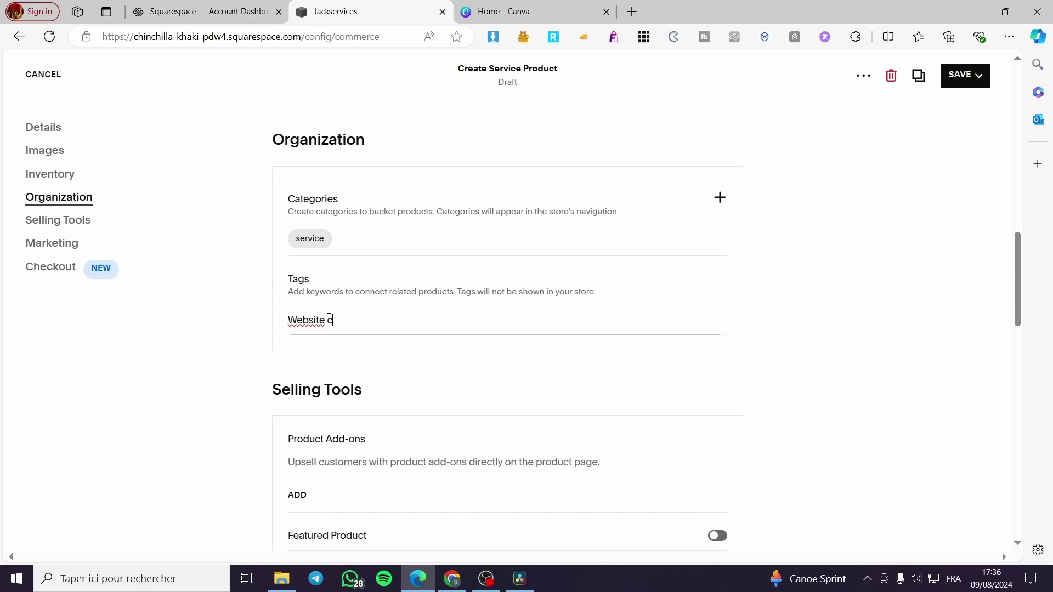
type("onsult")
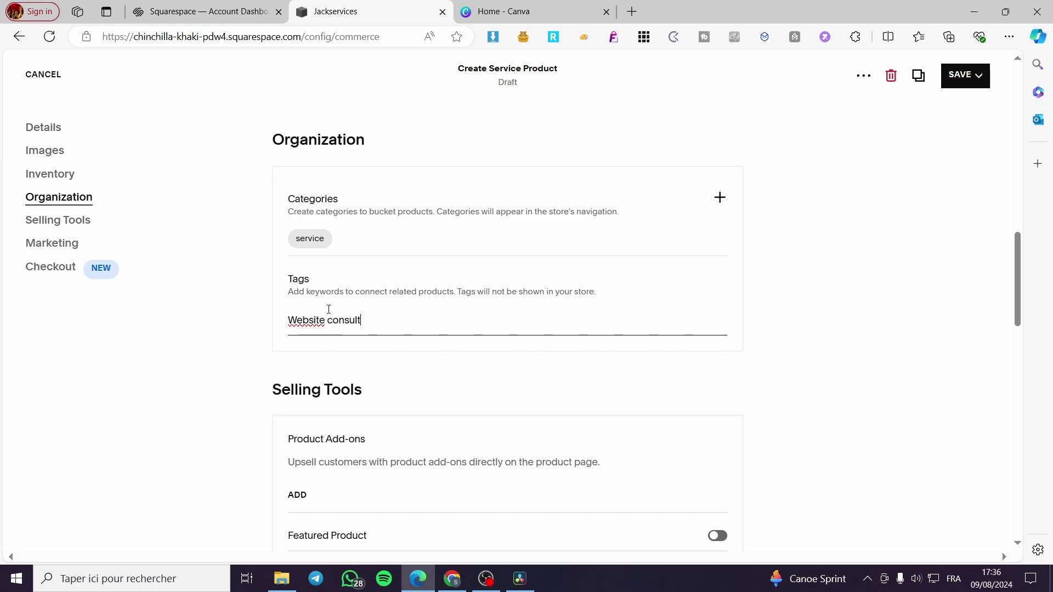
type("ation")
key("Return")
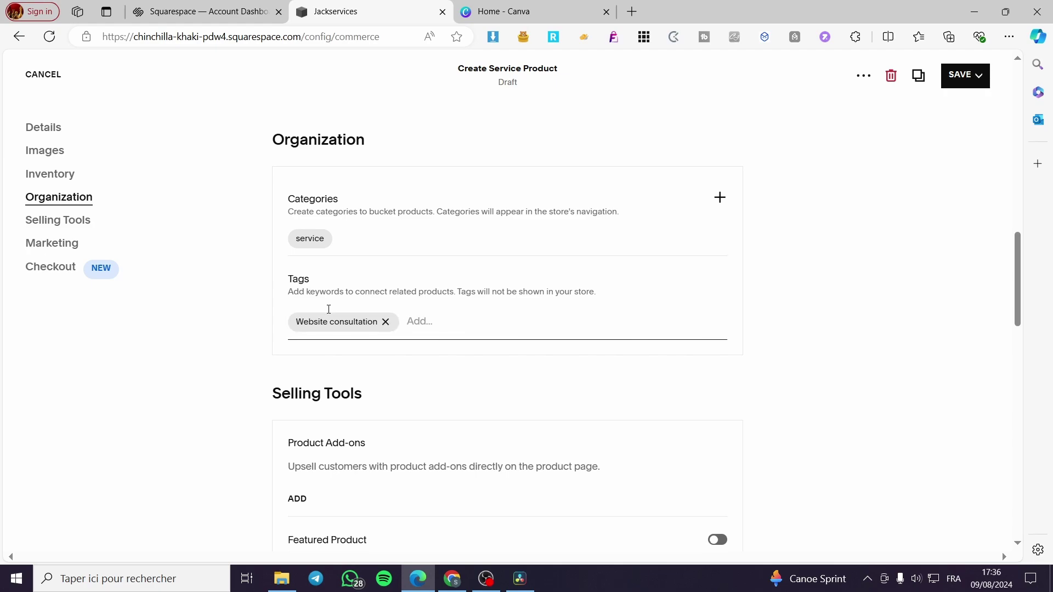
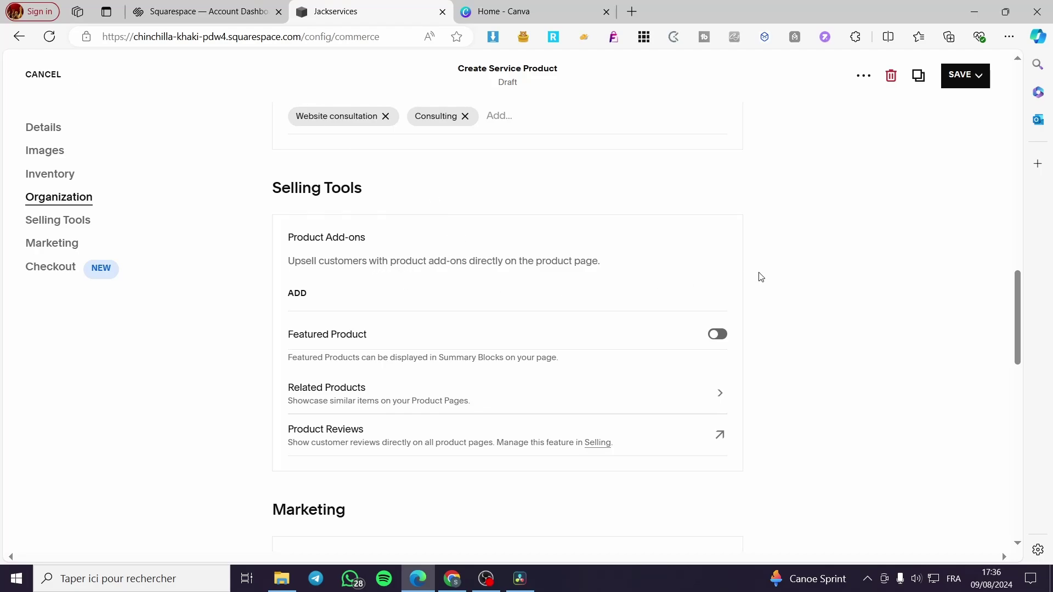
Step: Mark the service as a featured product and set its related products to the service category
left_click(714, 339)
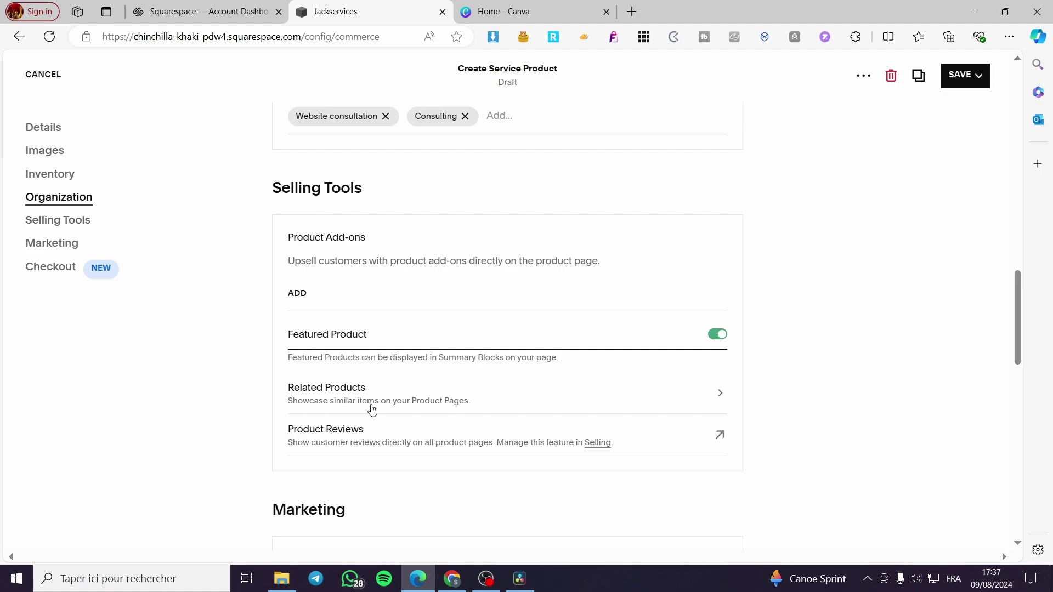
left_click(719, 395)
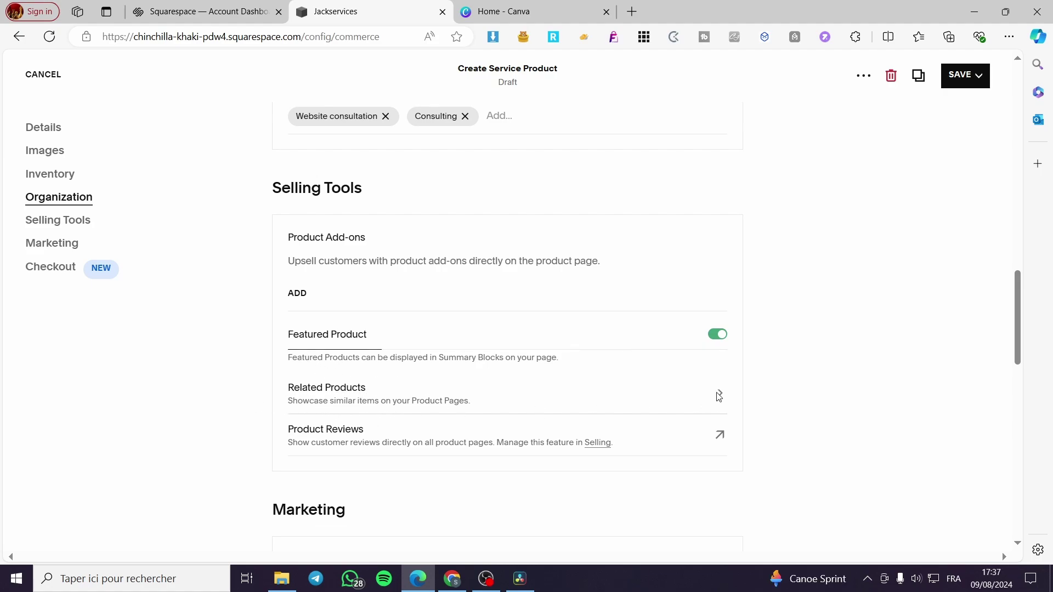
left_click(628, 256)
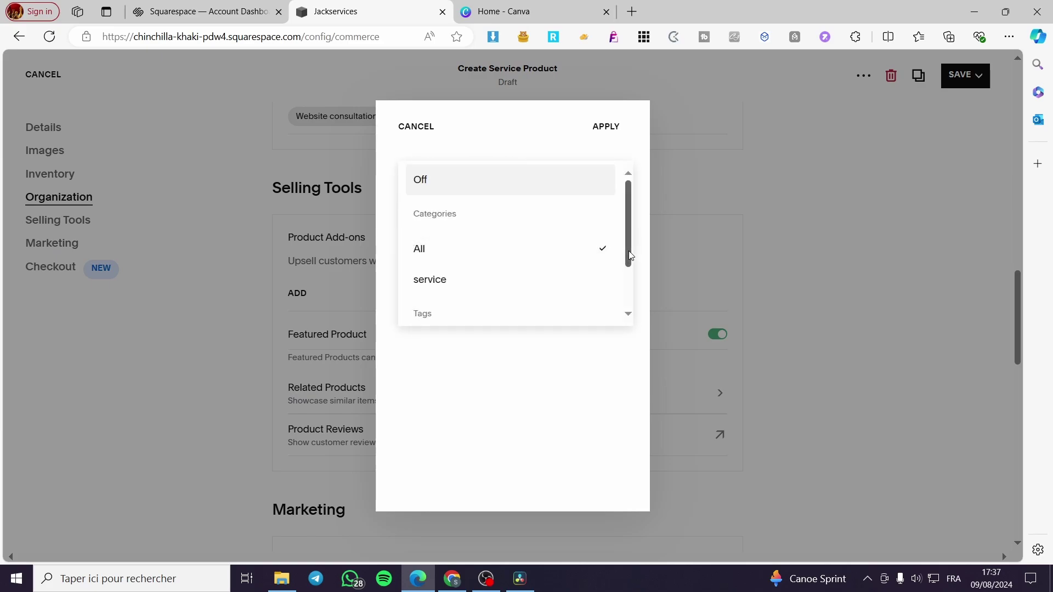
left_click(505, 279)
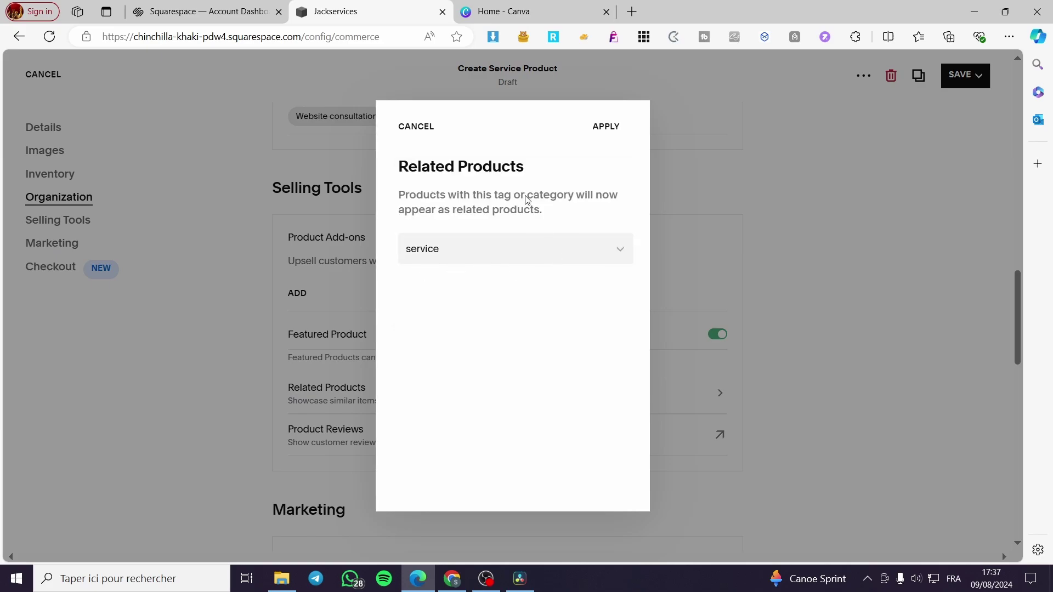
left_click(611, 128)
left_click(539, 339)
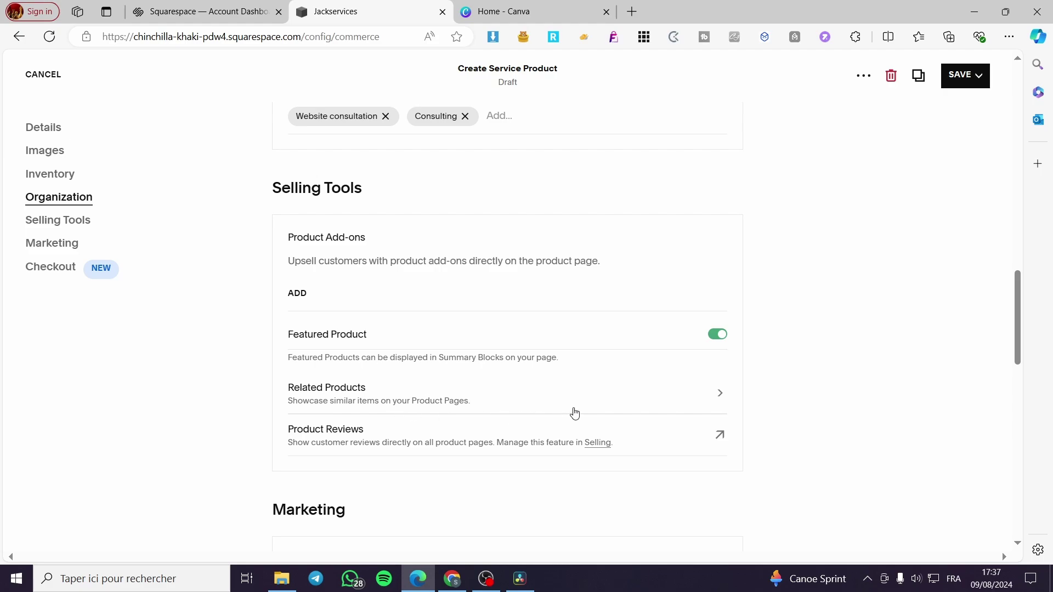
Step: Set the service product's URL slug to jacksconsulting in its SEO settings
scroll(400, 456, "down", 3)
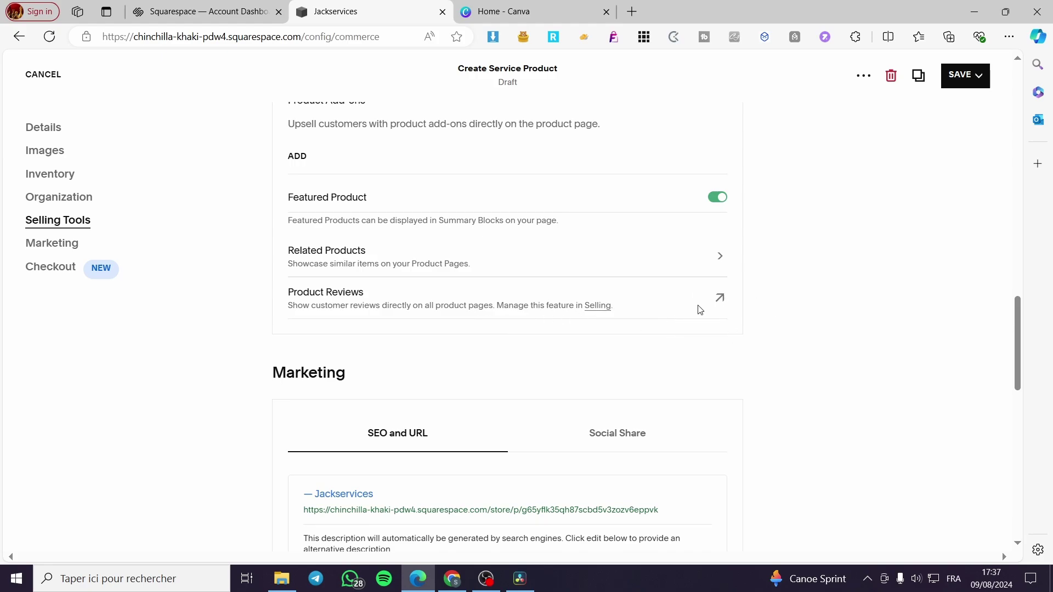
scroll(505, 331, "down", 3)
scroll(606, 338, "down", 1)
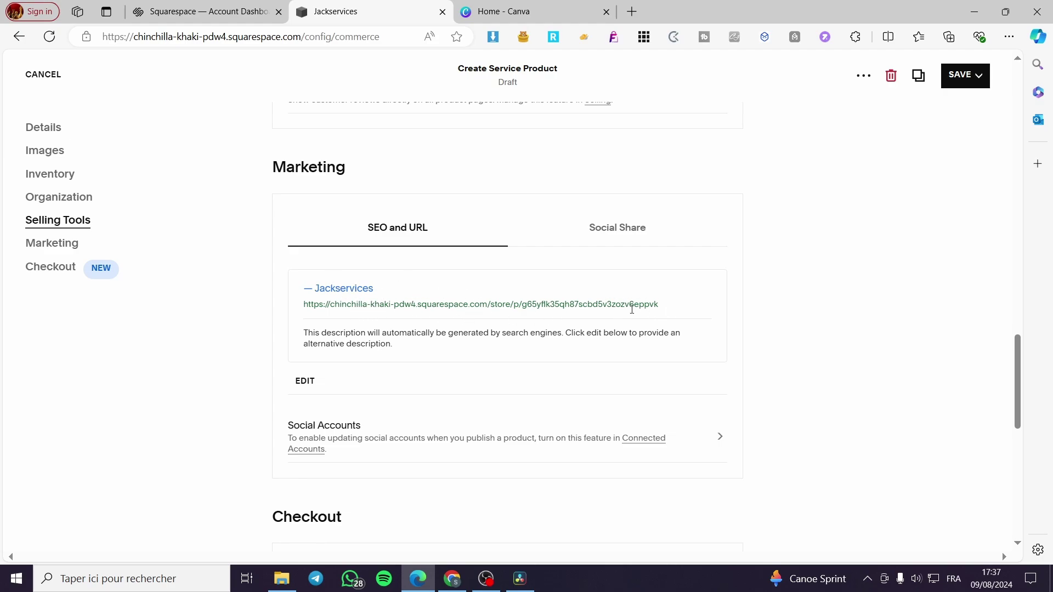
left_click(305, 381)
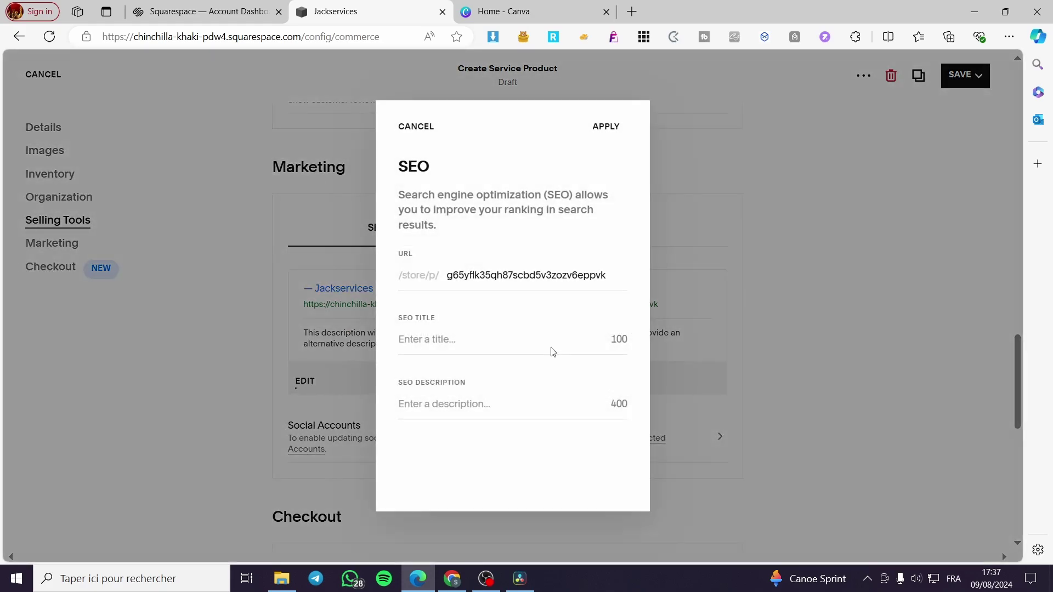
left_click_drag(448, 275, 663, 285)
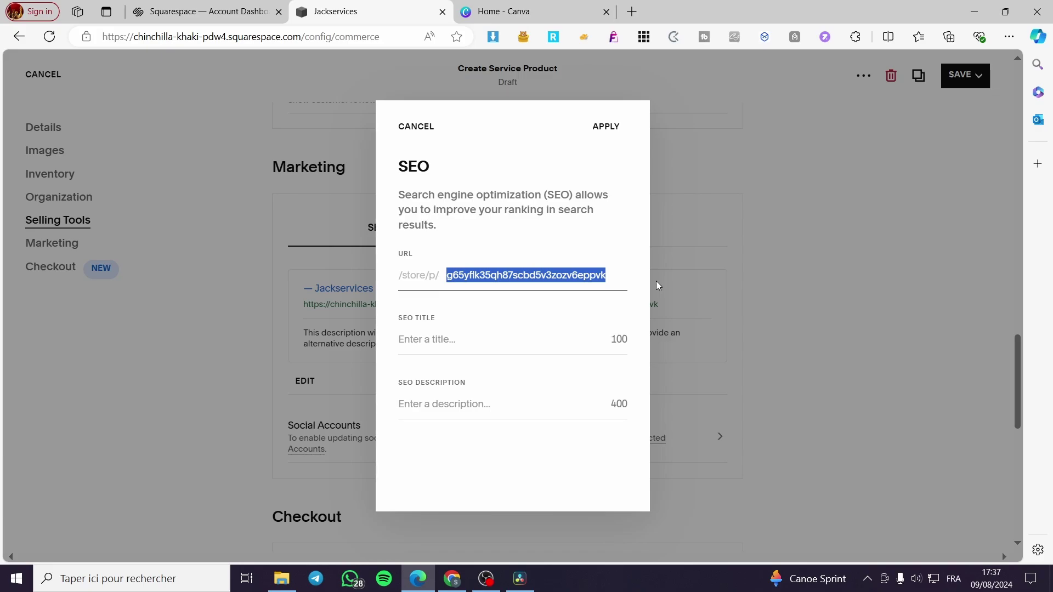
type("jacks")
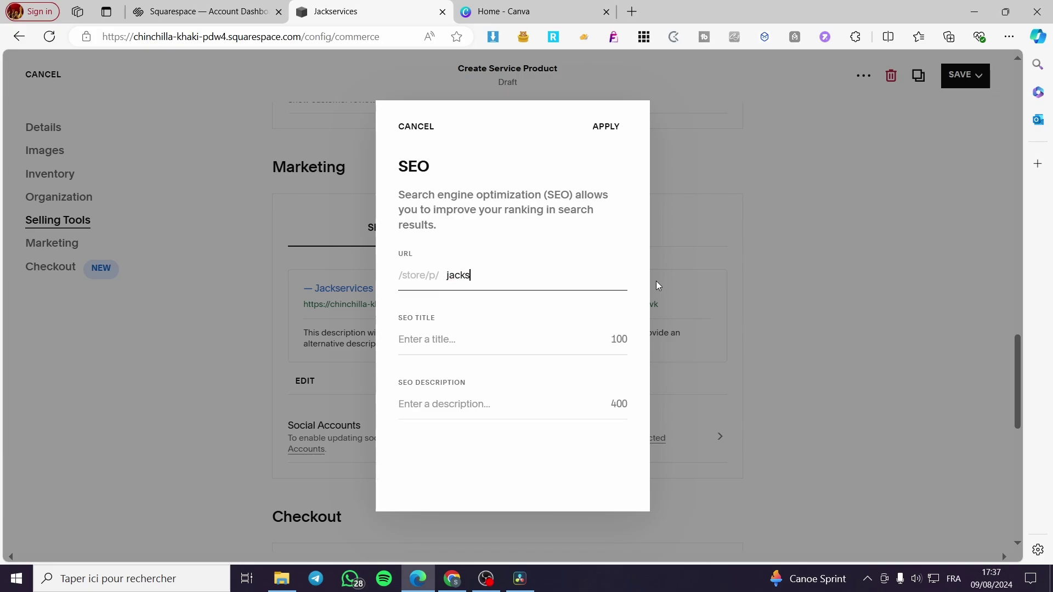
type("consulting")
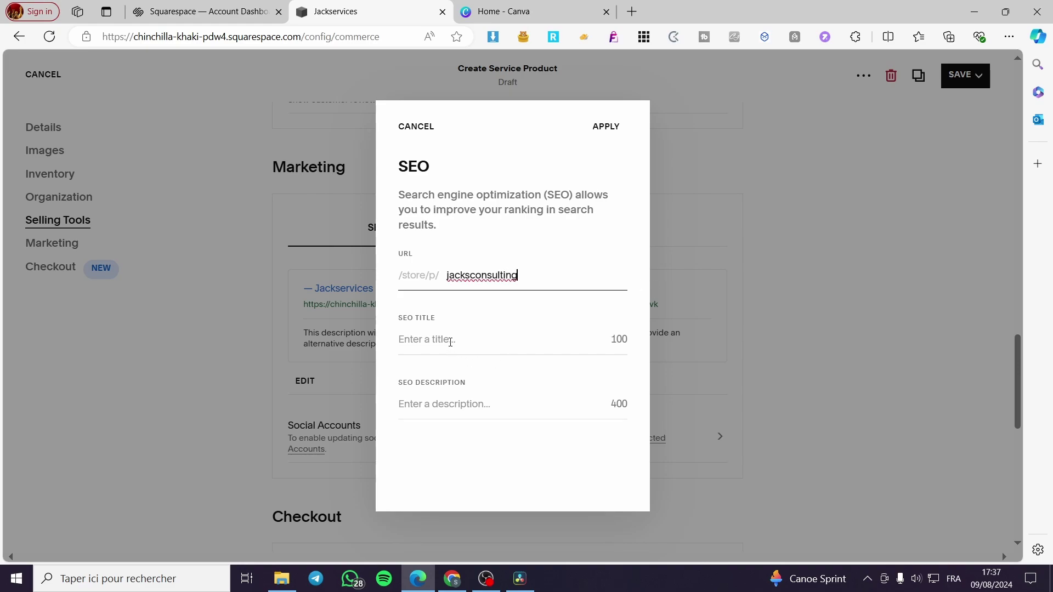
Step: Enter Website consultation Expert as the product's SEO title
left_click(450, 343)
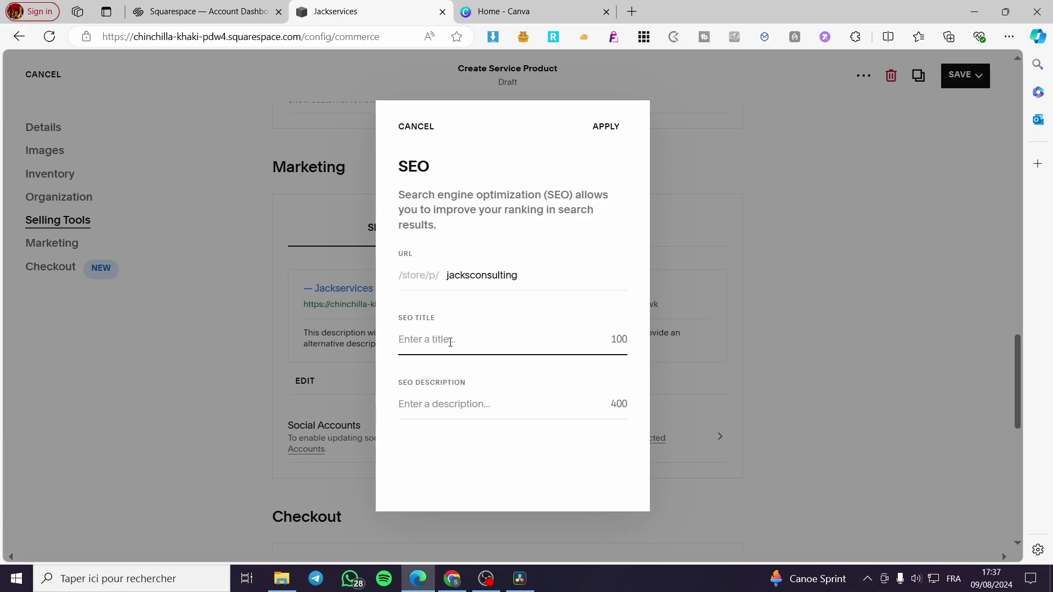
type("Website consultat")
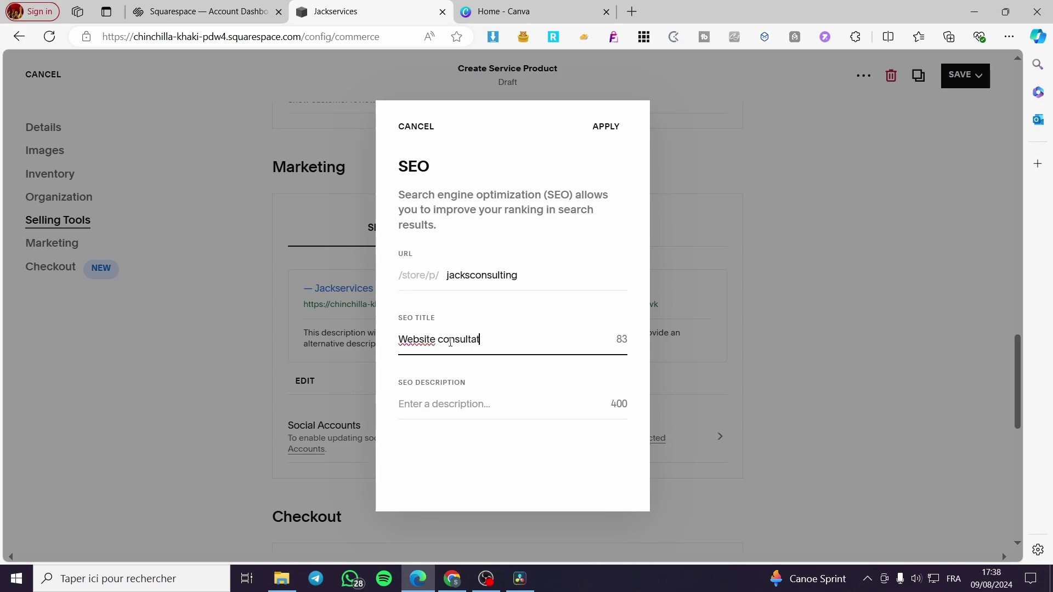
type("ion")
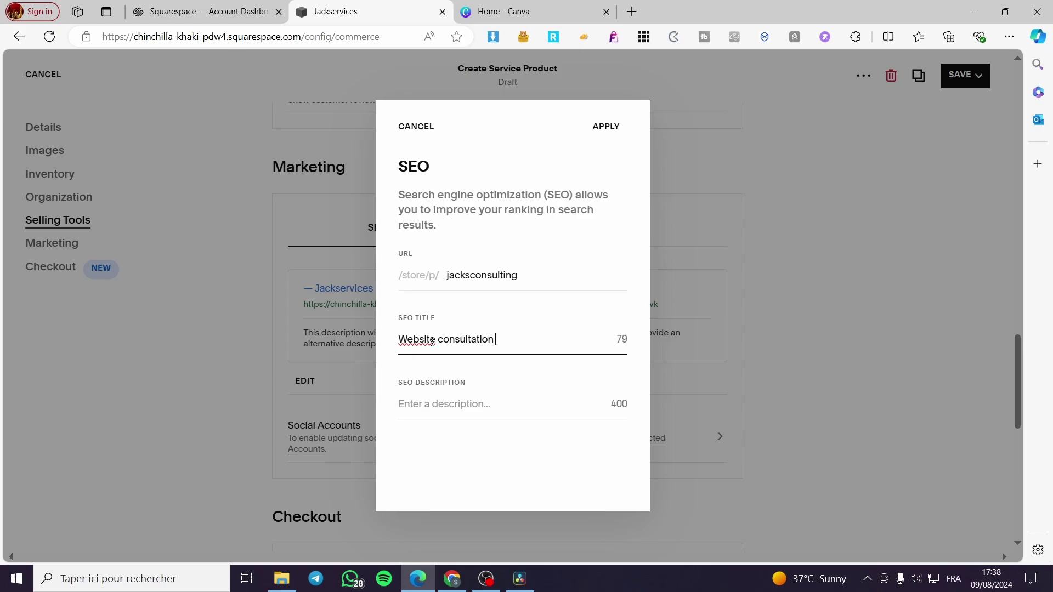
type(" Expert")
Step: Reuse the SEO title in the SEO description, completing it as Website consultation Expert | pro consultation, and apply the SEO settings
left_click_drag(526, 340, 370, 347)
key("ctrl+c")
left_click(444, 399)
key("ctrl+v")
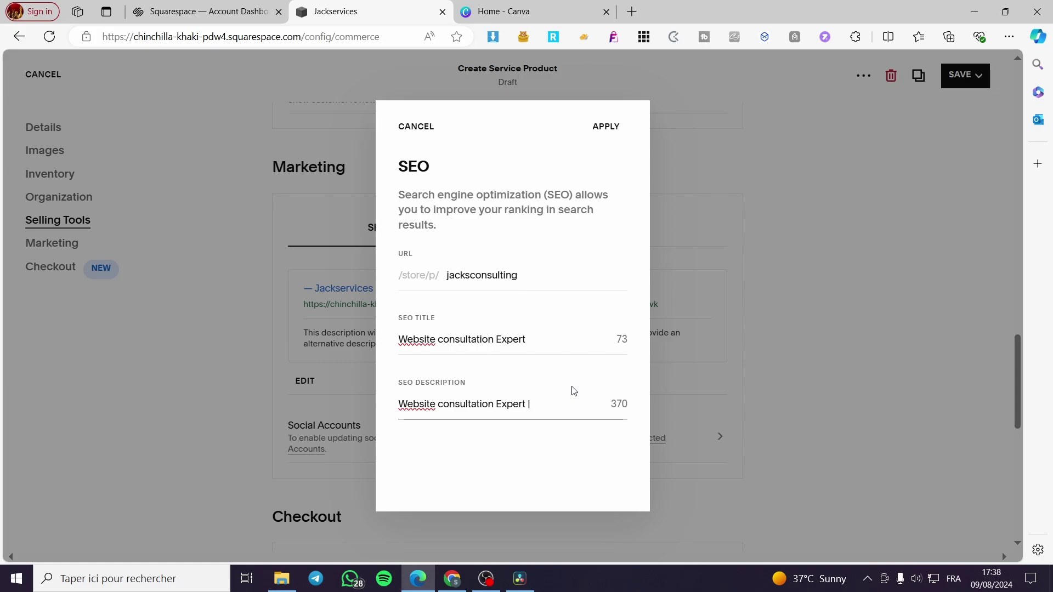
type("ro consultation")
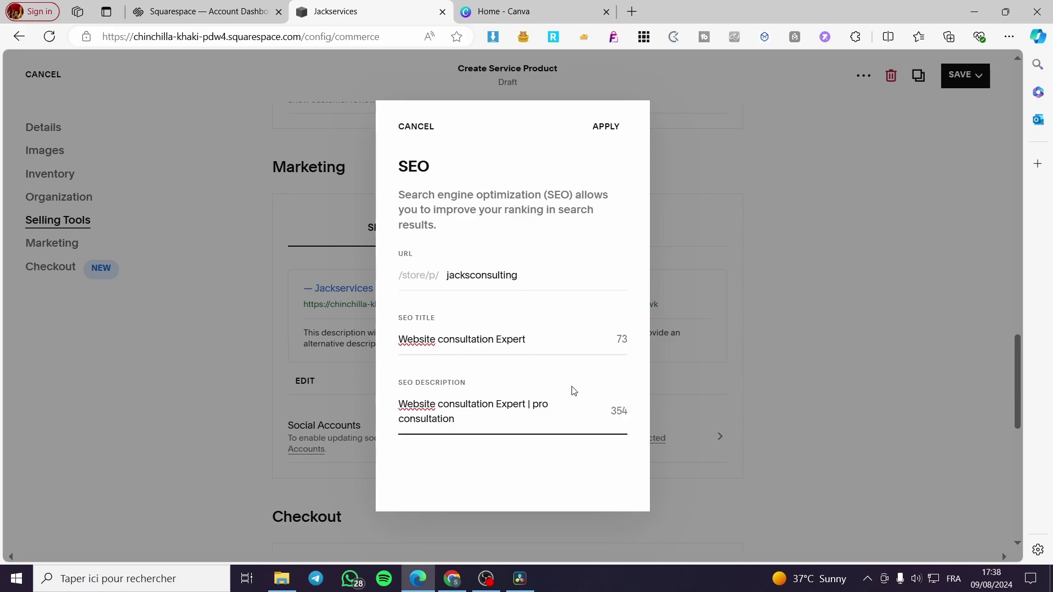
left_click(603, 126)
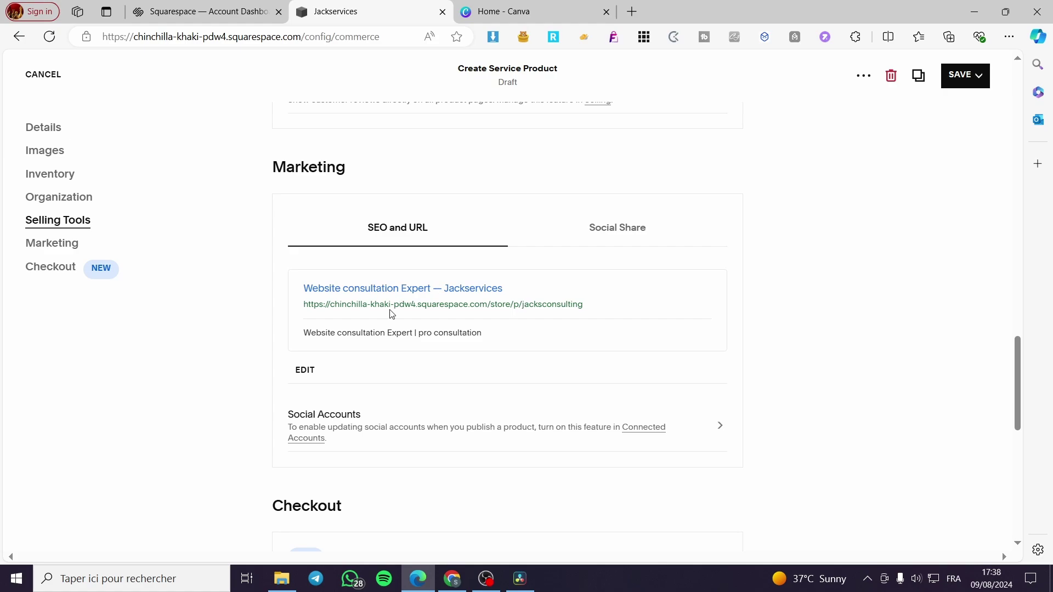
Step: Examine the product's checkout options and its custom form settings, leaving them without adding a form
scroll(475, 334, "down", 2)
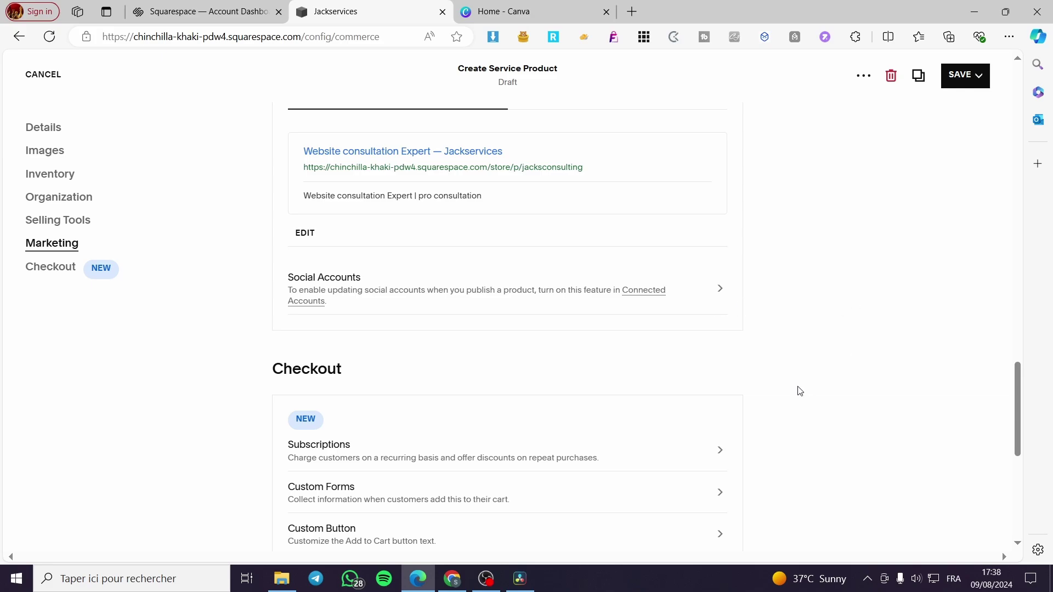
scroll(756, 376, "down", 2)
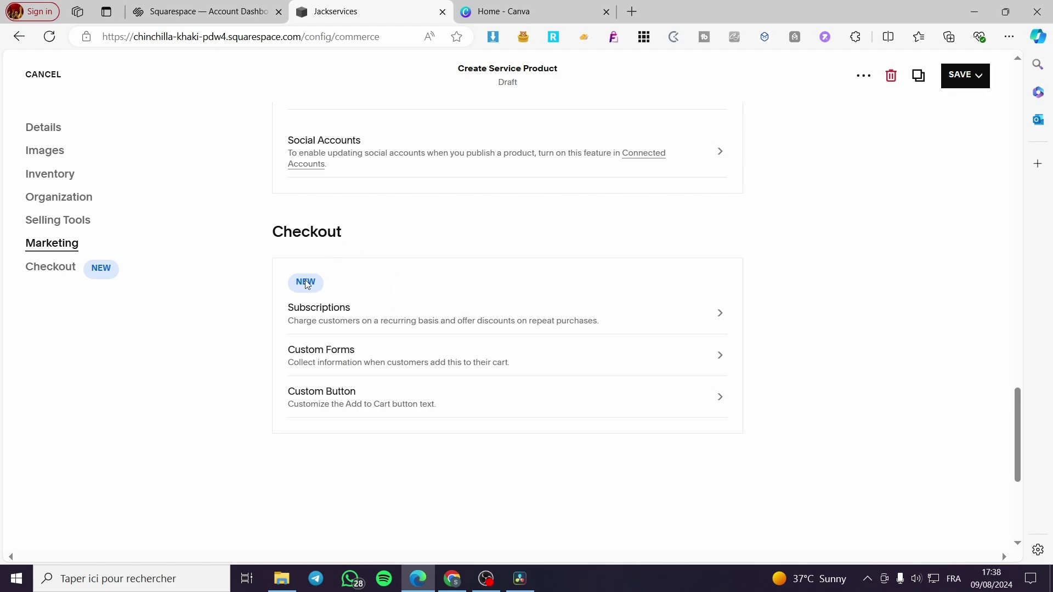
scroll(345, 305, "down", 3)
scroll(343, 301, "up", 2)
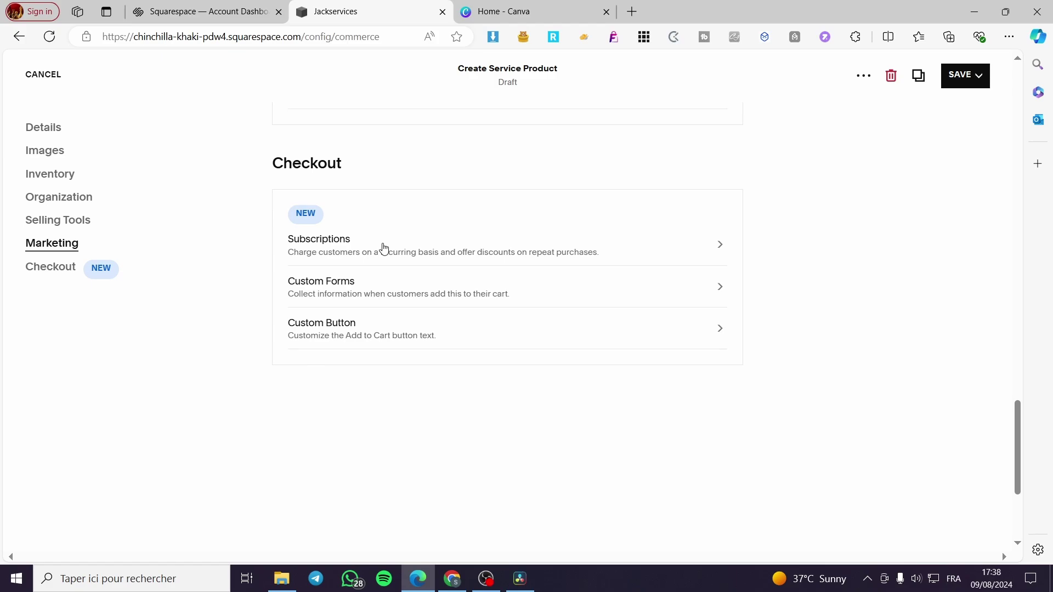
left_click(362, 292)
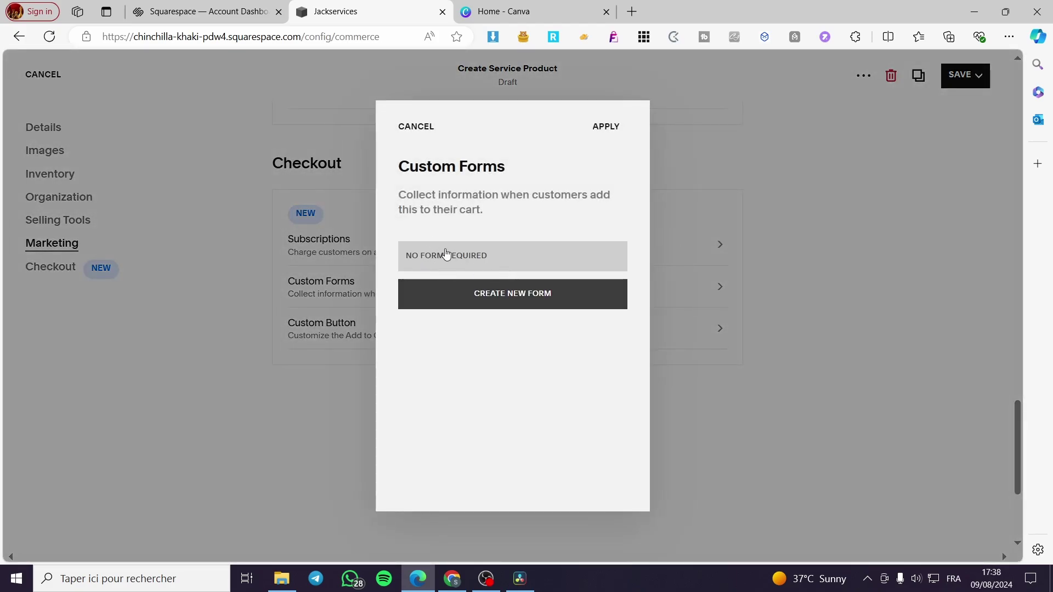
left_click(417, 127)
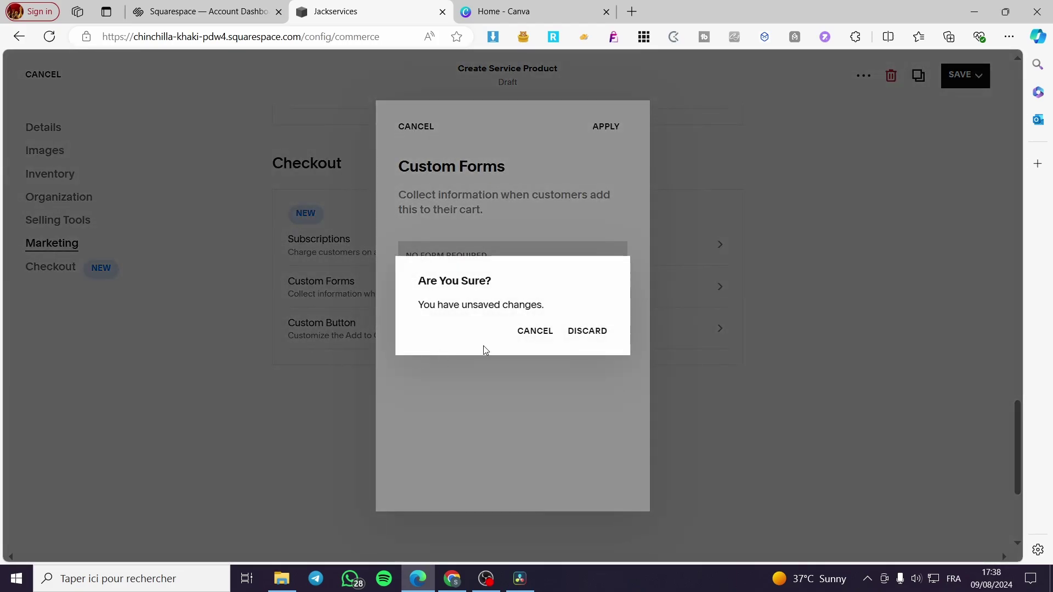
left_click(607, 336)
Step: Enable the custom purchase button label for the product with the text Add To Cart
left_click(359, 328)
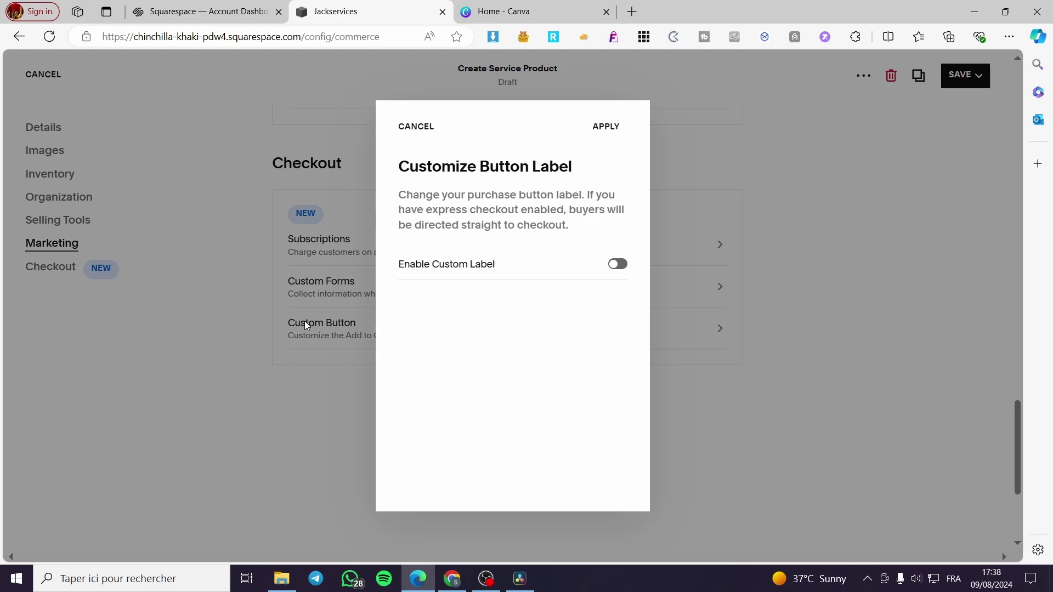
left_click(618, 264)
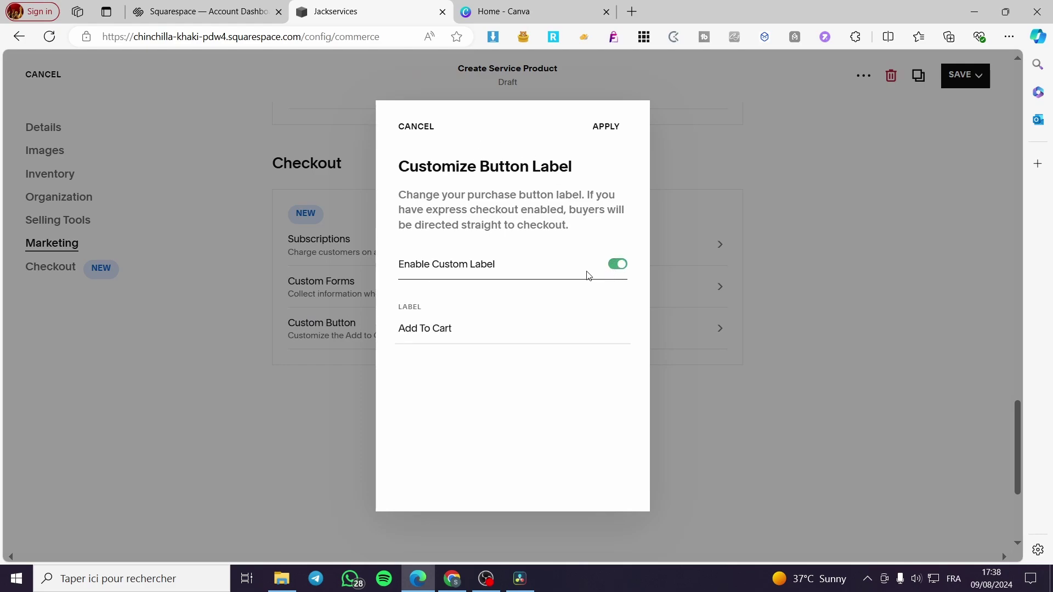
triple_click(474, 329)
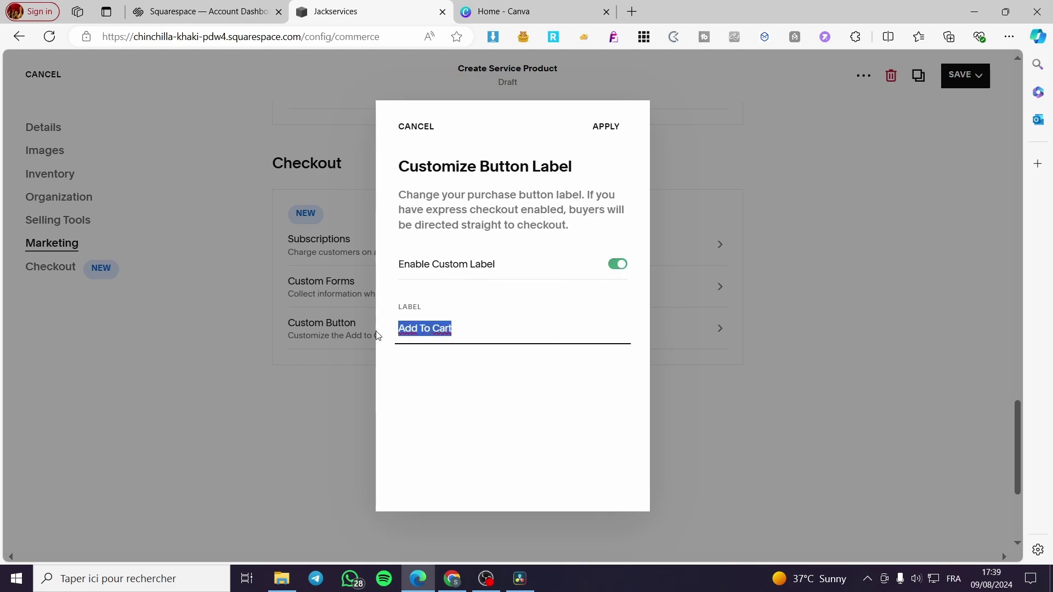
left_click(610, 130)
Step: Publish the service product
scroll(603, 371, "up", 6)
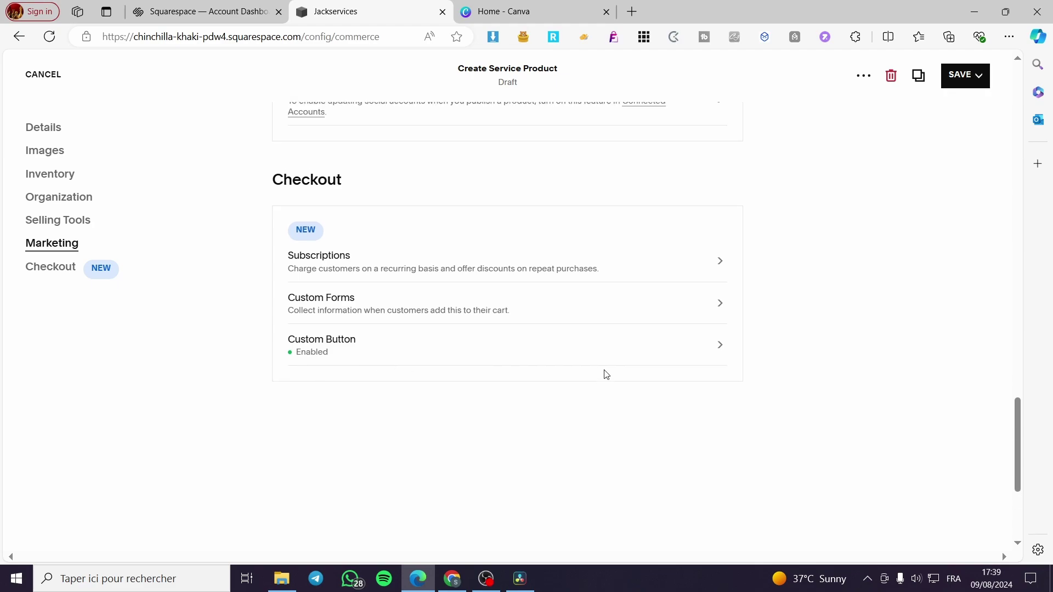
left_click(959, 81)
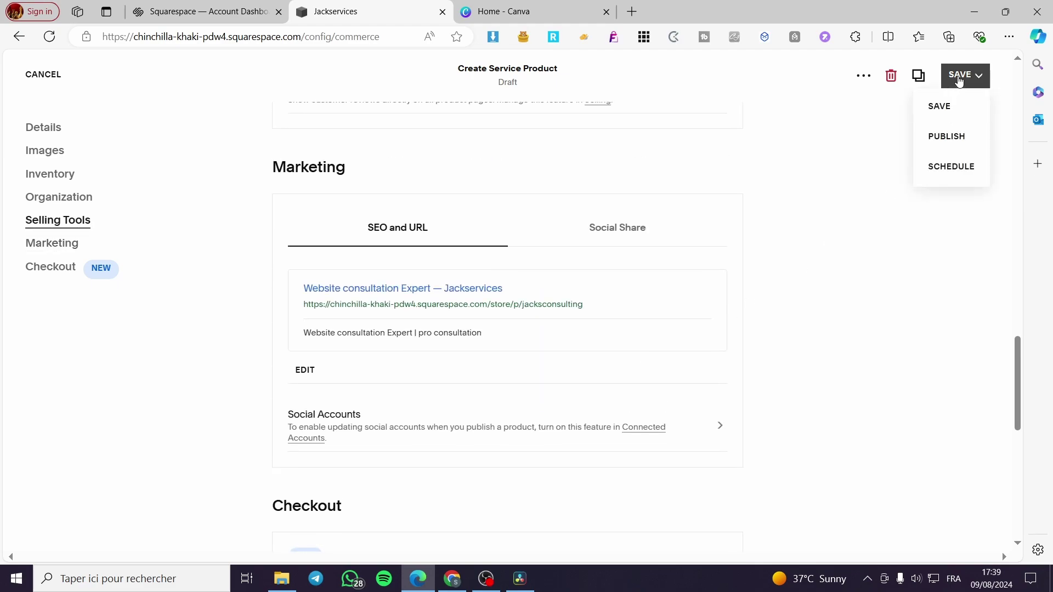
left_click(947, 137)
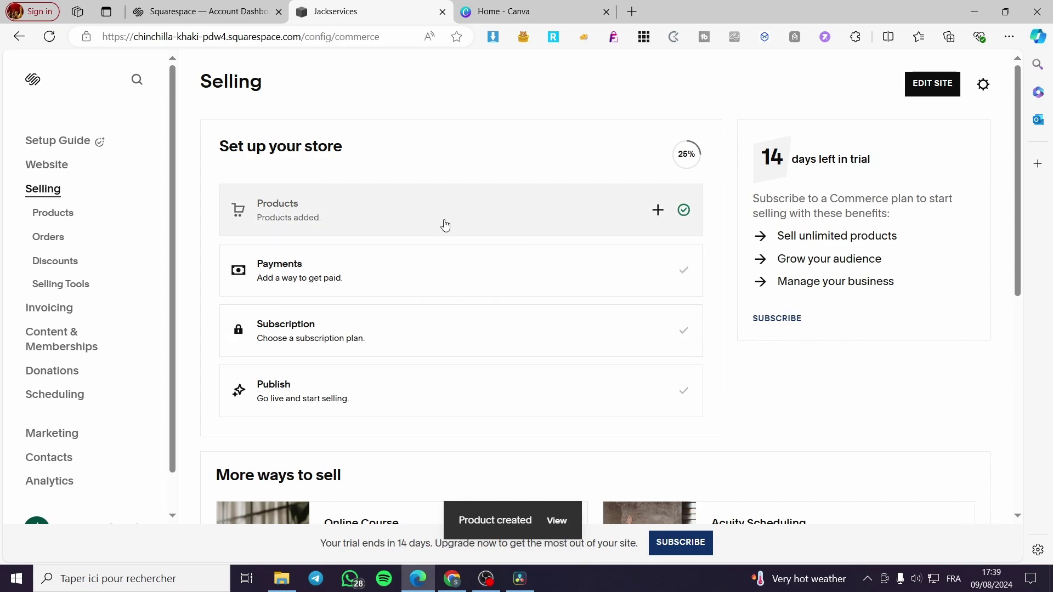
Step: Examine the store's payment settings, including the Stripe, PayPal and Square connections and the store currency, and close them
left_click(328, 274)
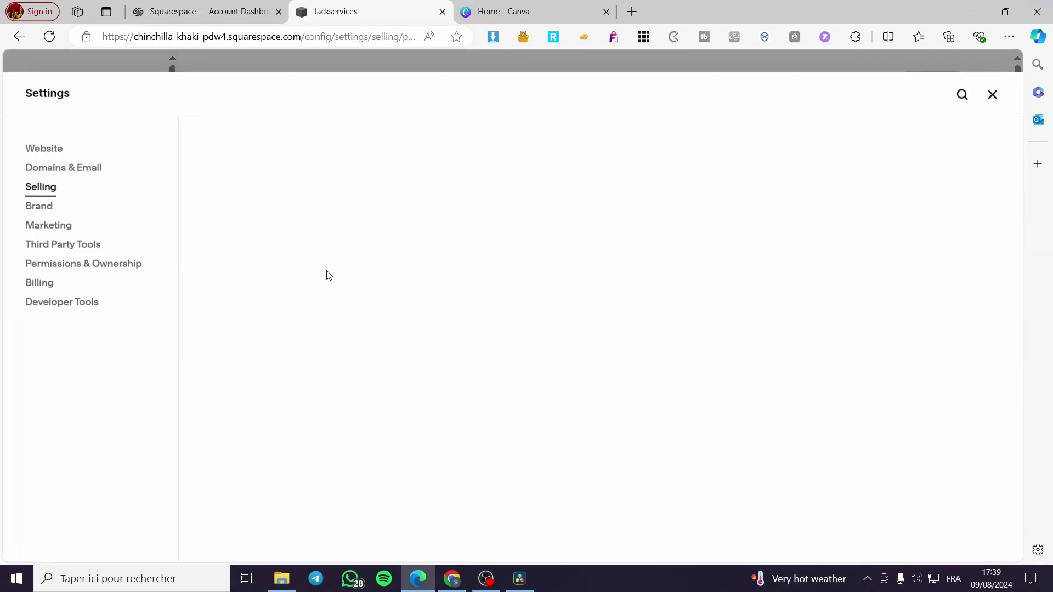
scroll(556, 269, "down", 3)
scroll(555, 273, "down", 2)
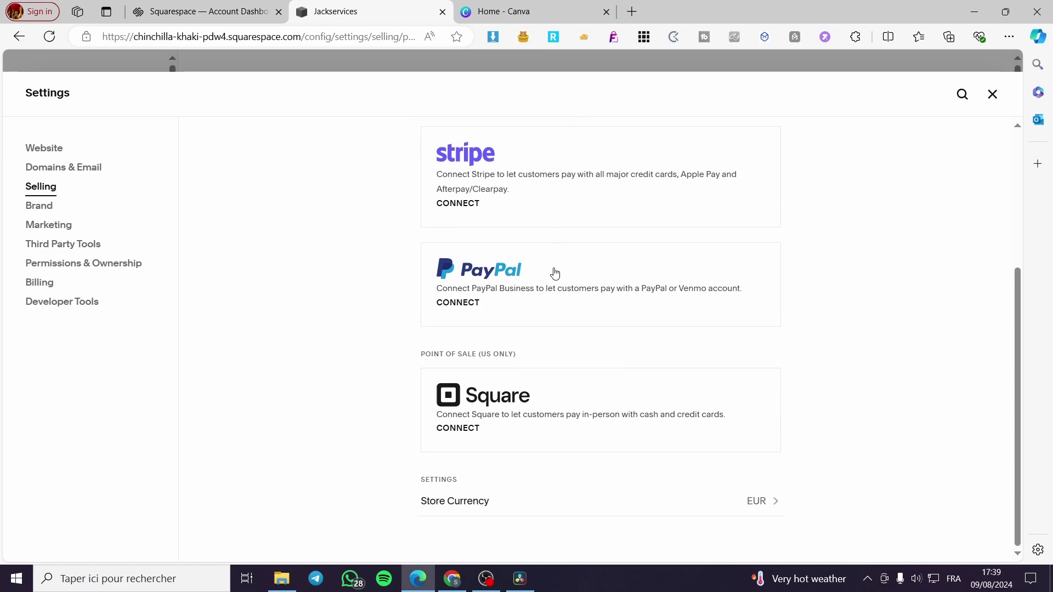
right_click(550, 427)
left_click(893, 398)
scroll(611, 387, "up", 4)
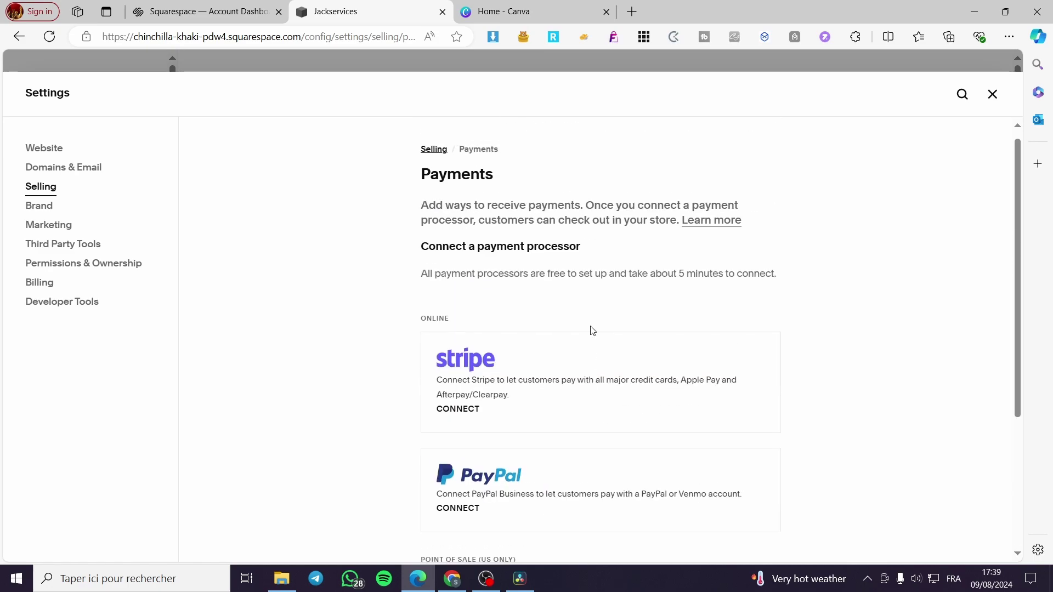
scroll(606, 303, "down", 3)
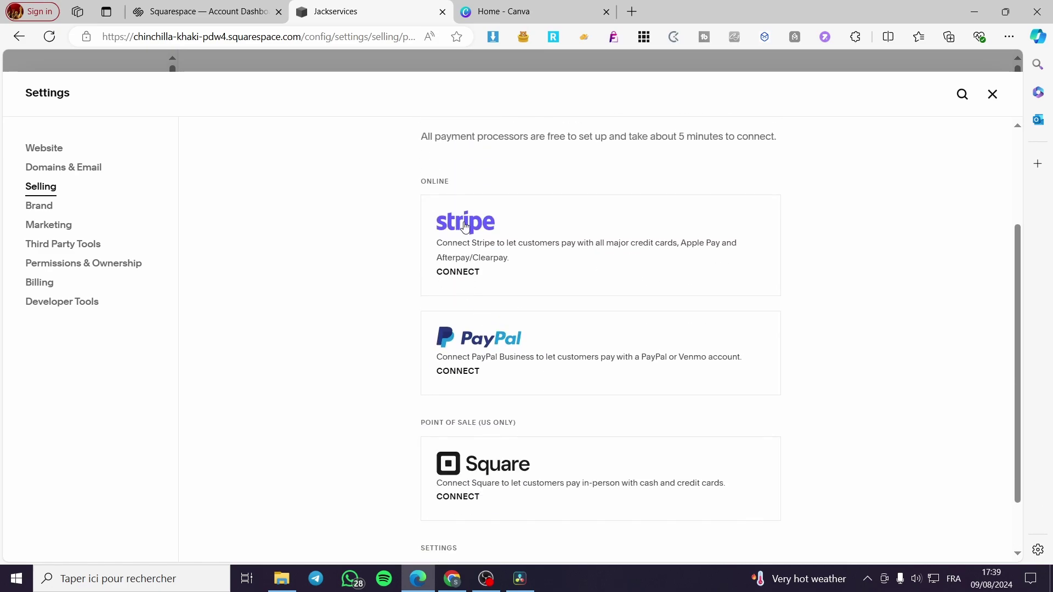
scroll(525, 386, "down", 2)
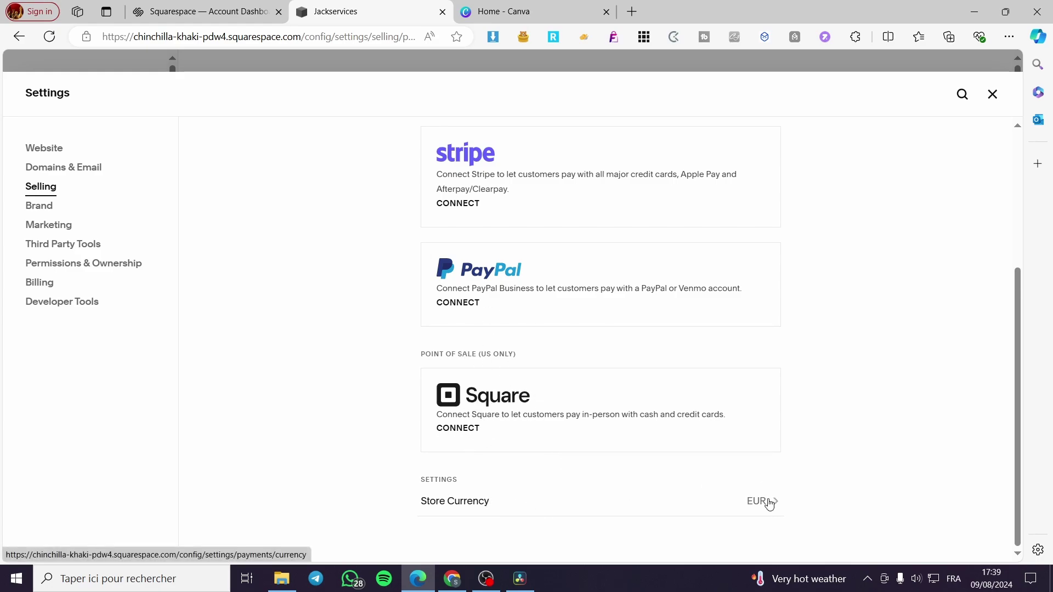
left_click(992, 94)
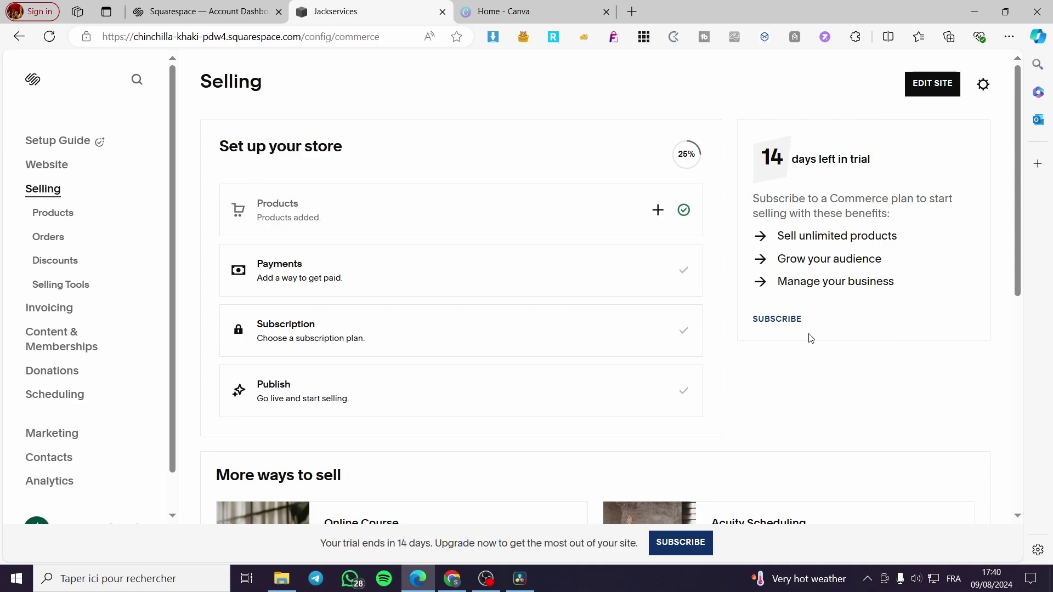
Step: Compare the prices and features of the website subscription plans, and return to the selling overview without selecting one
left_click(790, 321)
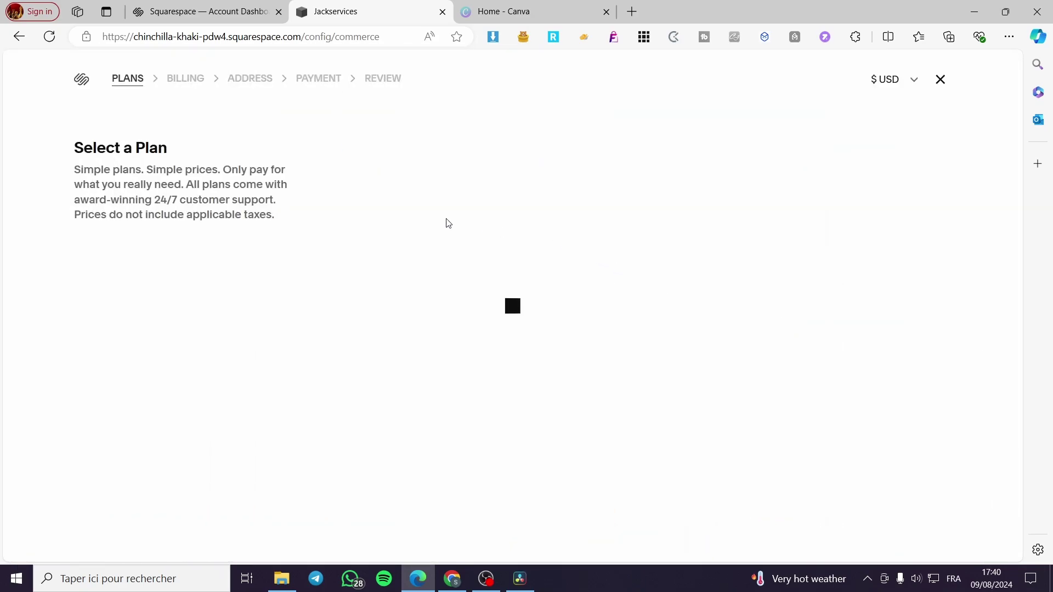
scroll(915, 344, "down", 10)
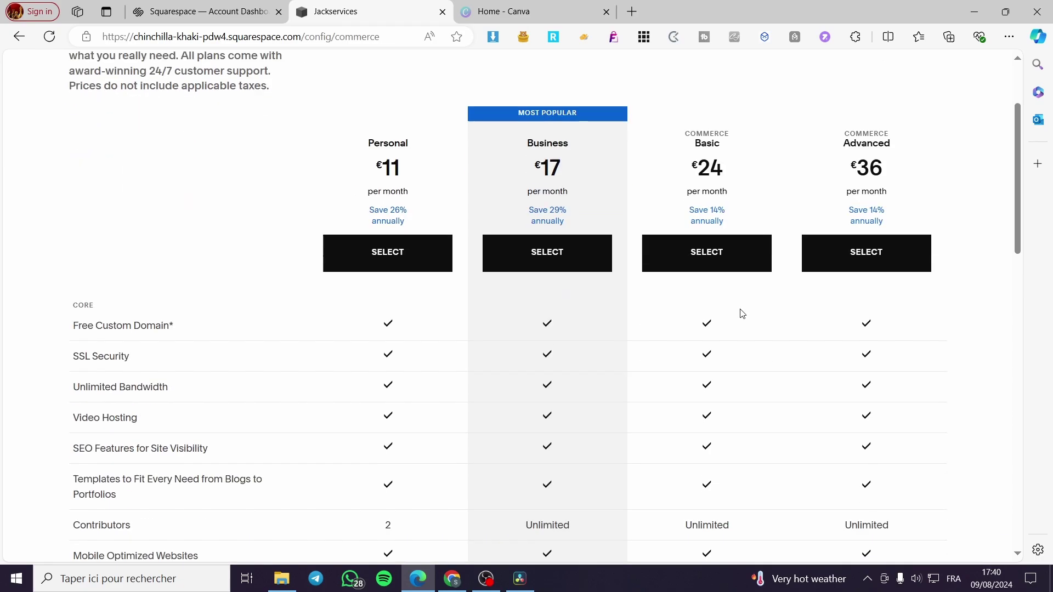
scroll(307, 335, "up", 7)
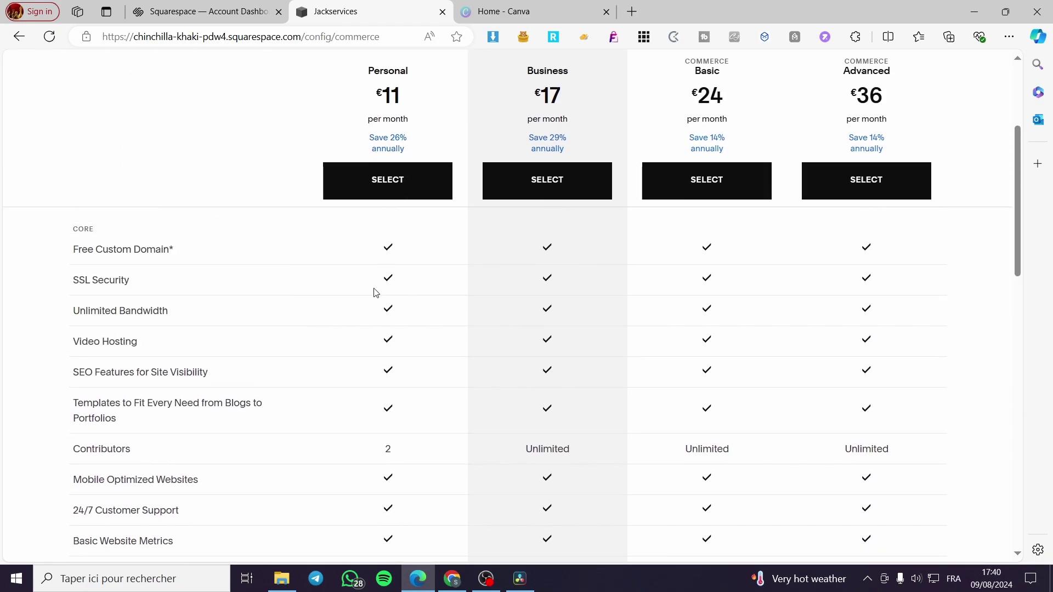
scroll(477, 283, "up", 3)
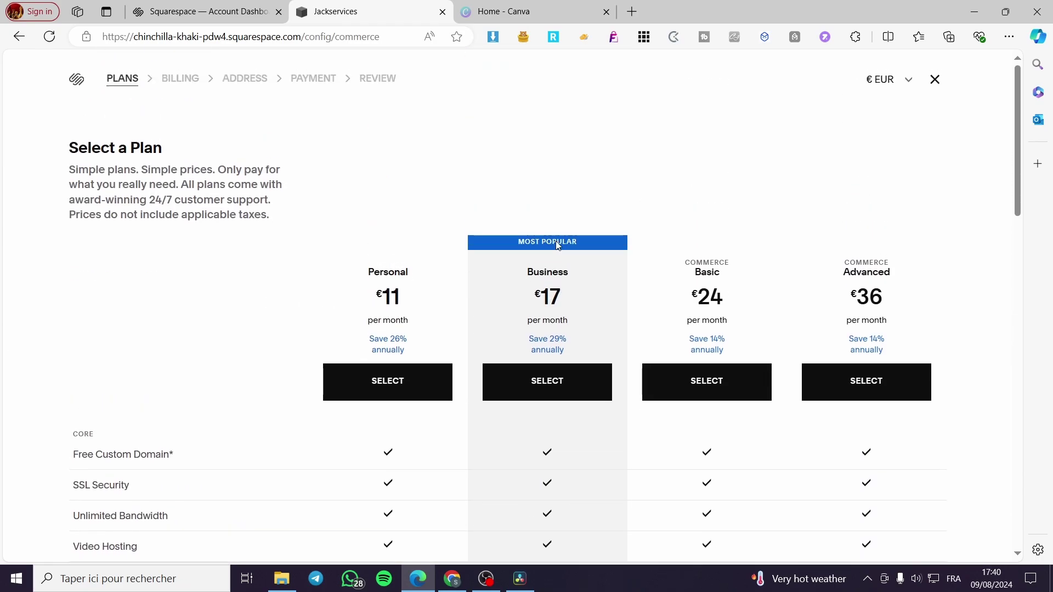
left_click_drag(622, 242, 490, 241)
scroll(577, 347, "down", 3)
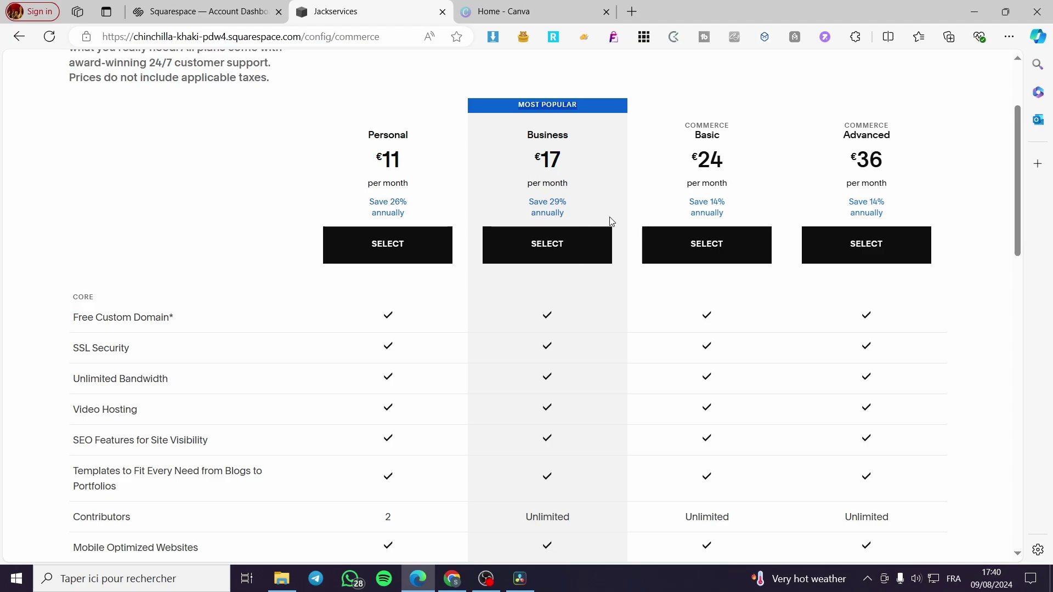
scroll(571, 255, "down", 8)
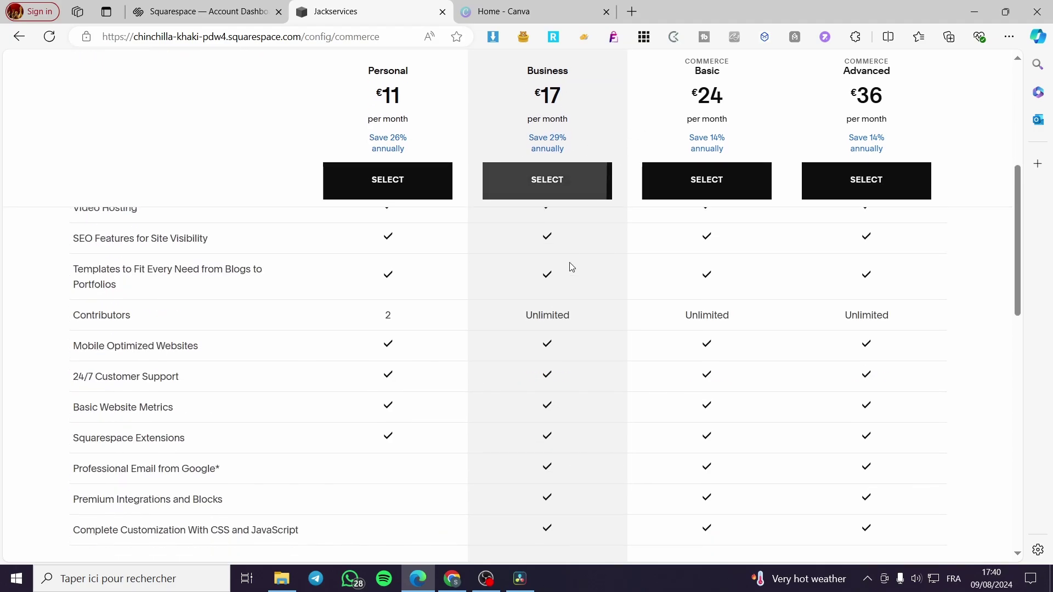
scroll(578, 266, "up", 12)
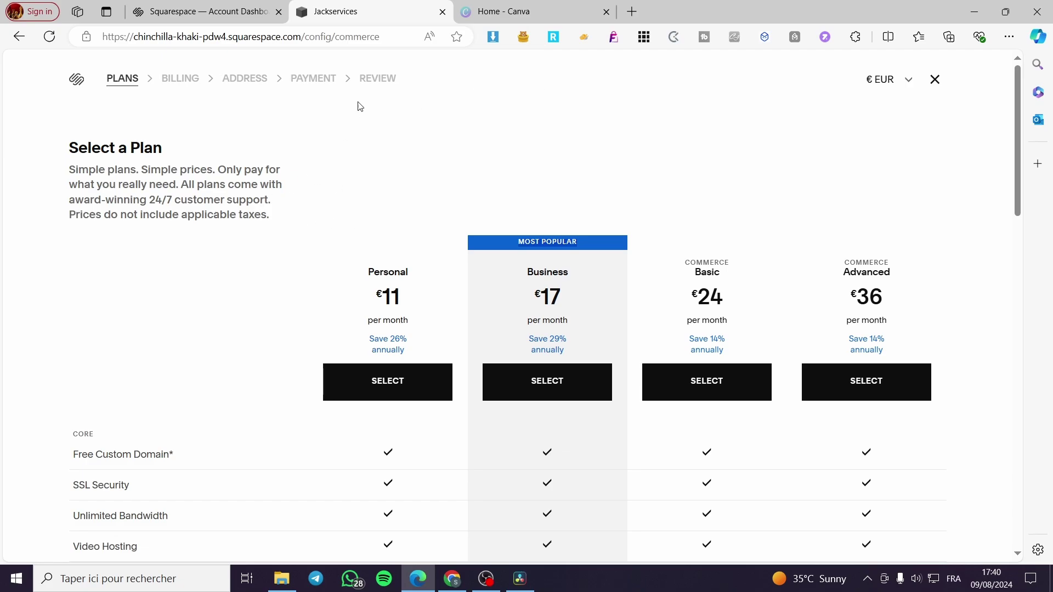
left_click(935, 80)
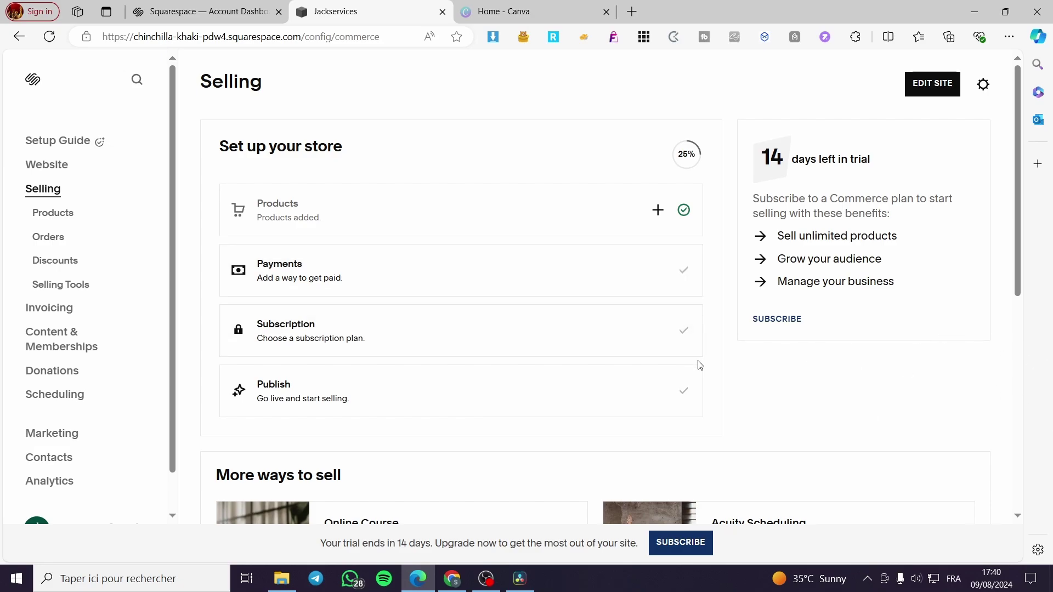
left_click(1017, 516)
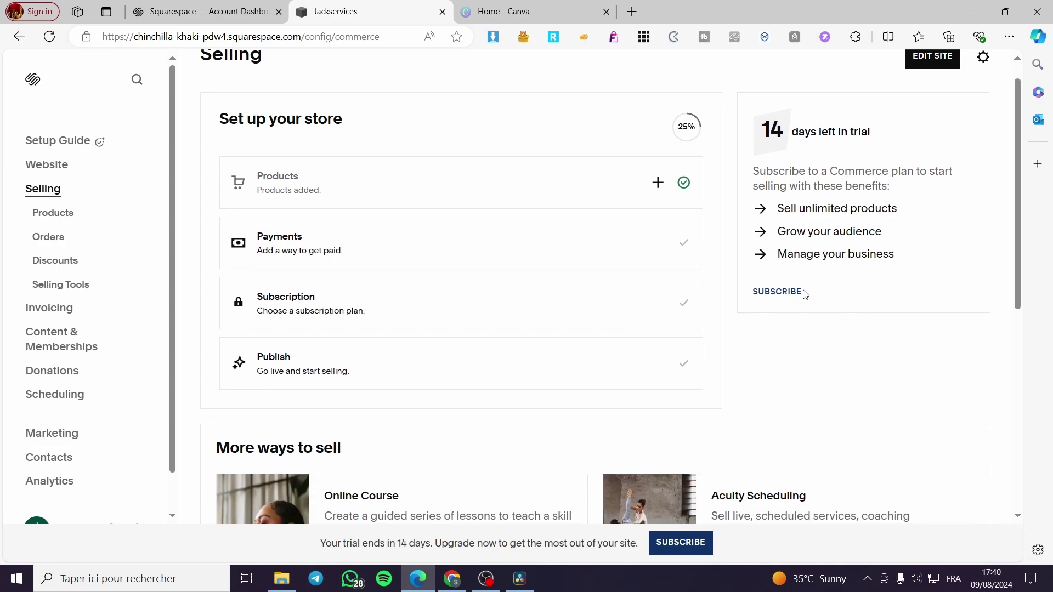